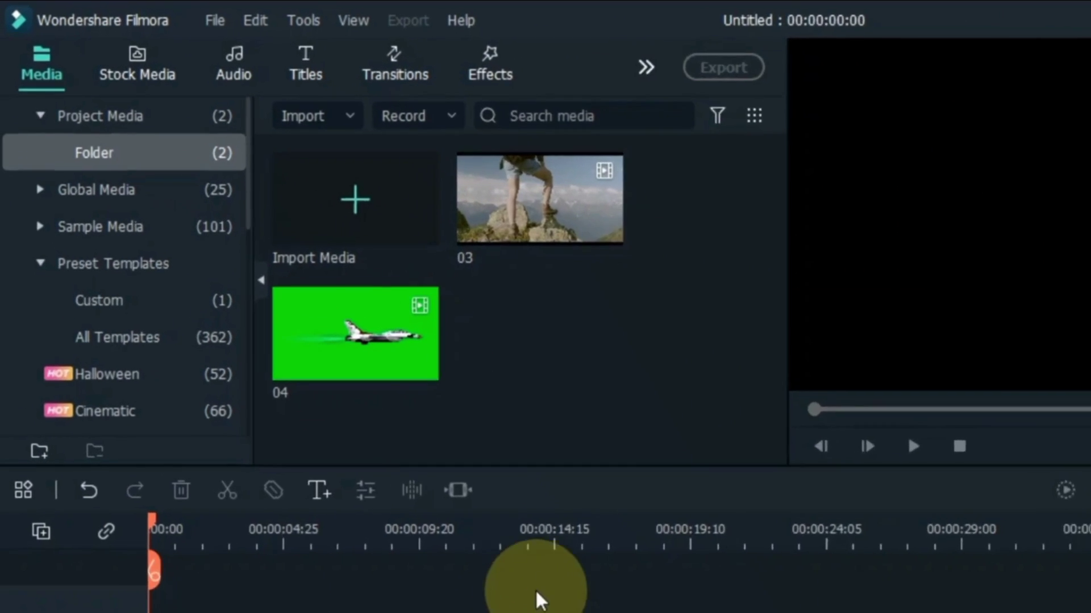
# Step: Place clip 03 at the start of the first video track and green-screen clip 04 on the track above it
pyautogui.moveTo(511, 235); pyautogui.dragTo(91, 468)
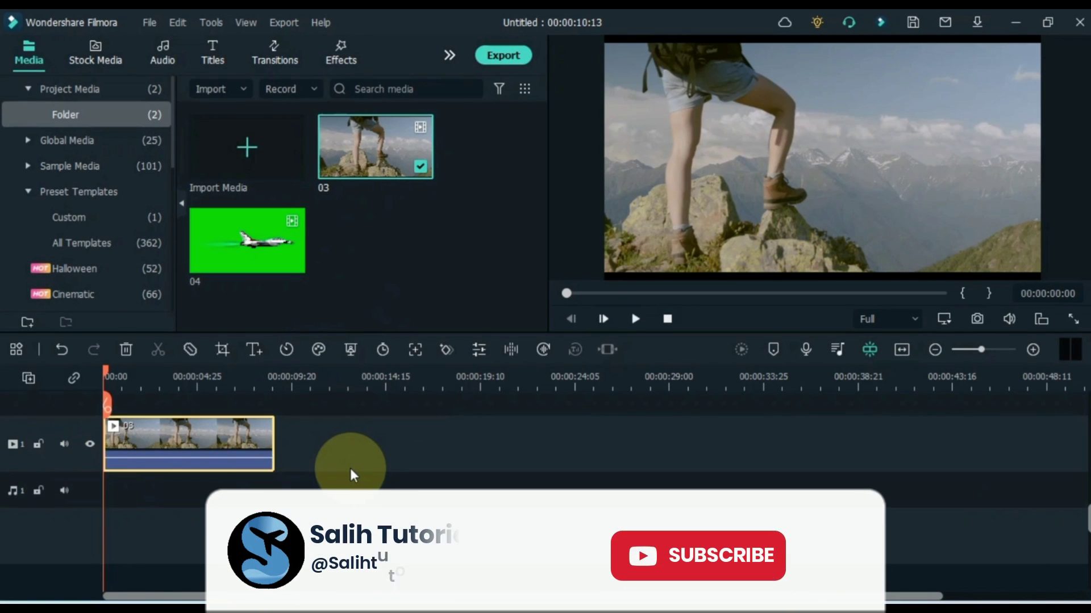
pyautogui.click(358, 467)
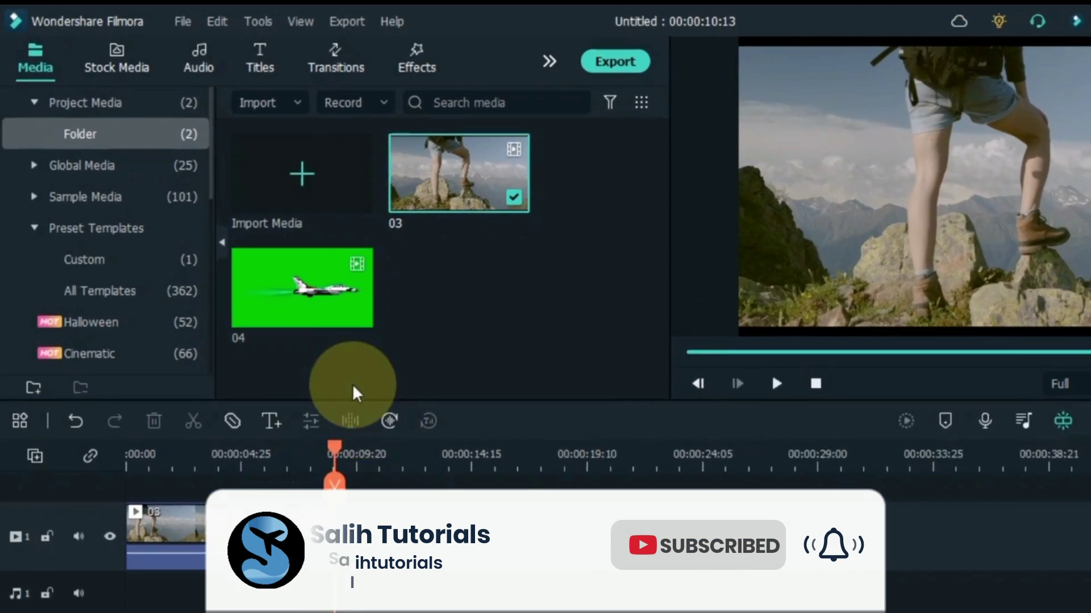
pyautogui.moveTo(311, 316)
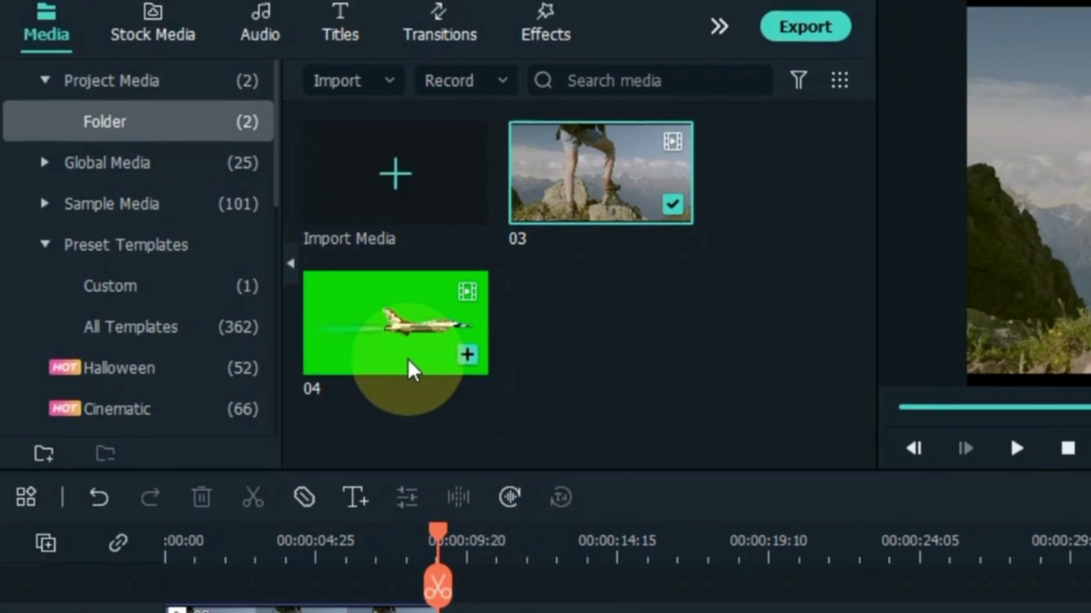
pyautogui.moveTo(408, 404); pyautogui.dragTo(160, 612)
# Step: Remove the green background from clip 04 with Chroma Key and apply the setting
pyautogui.click(252, 249)
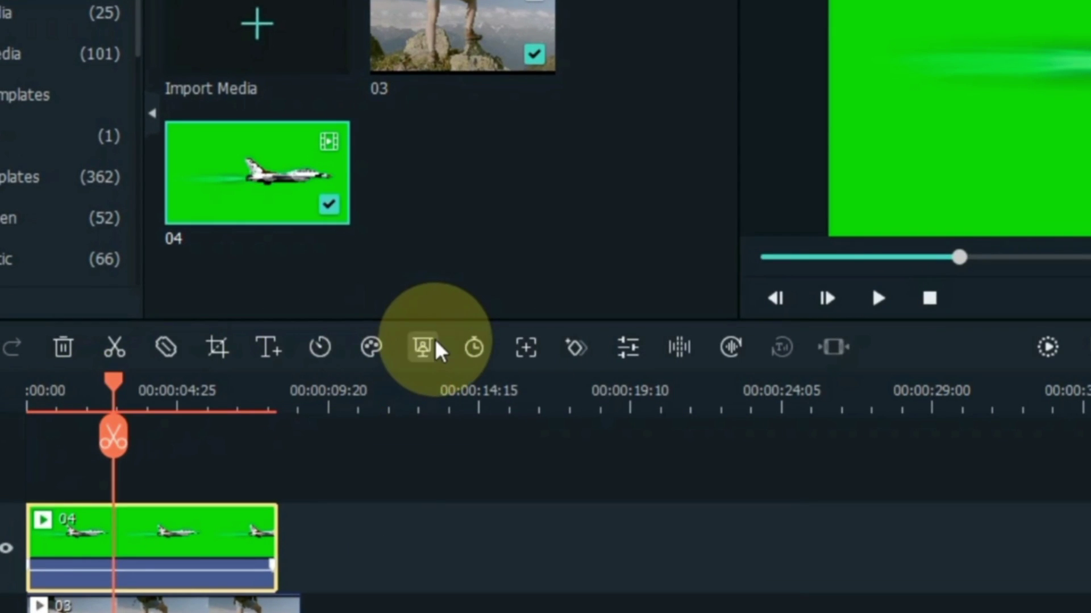
pyautogui.click(432, 346)
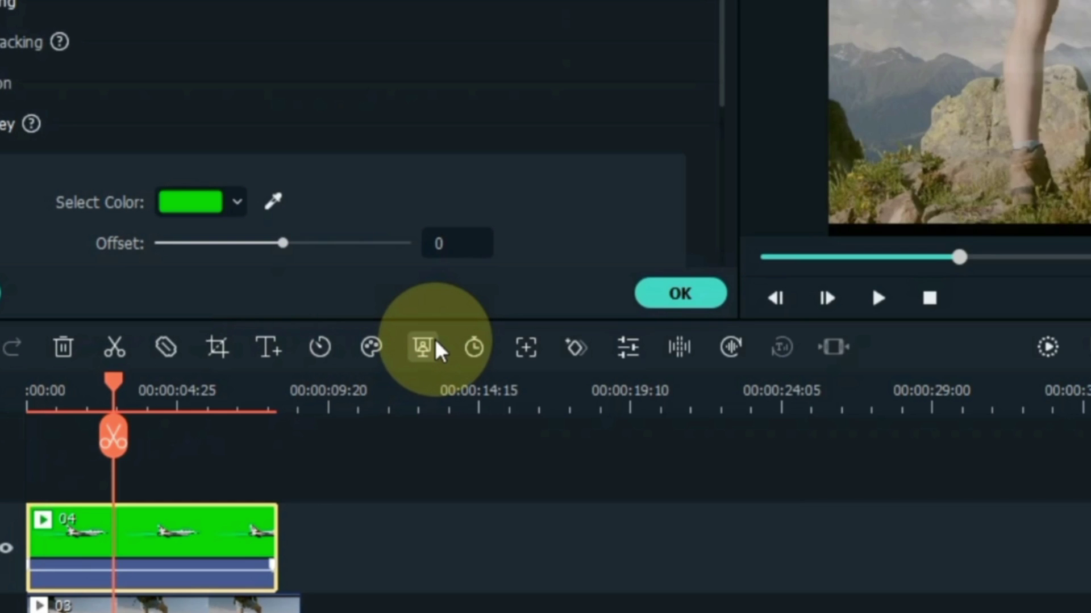
pyautogui.click(28, 152)
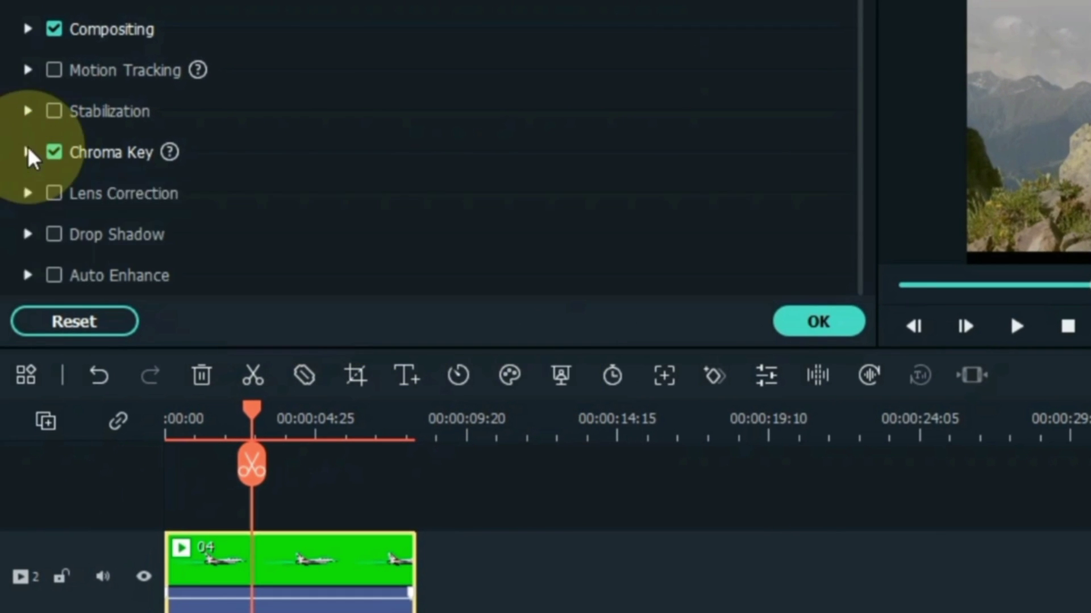
pyautogui.click(730, 499)
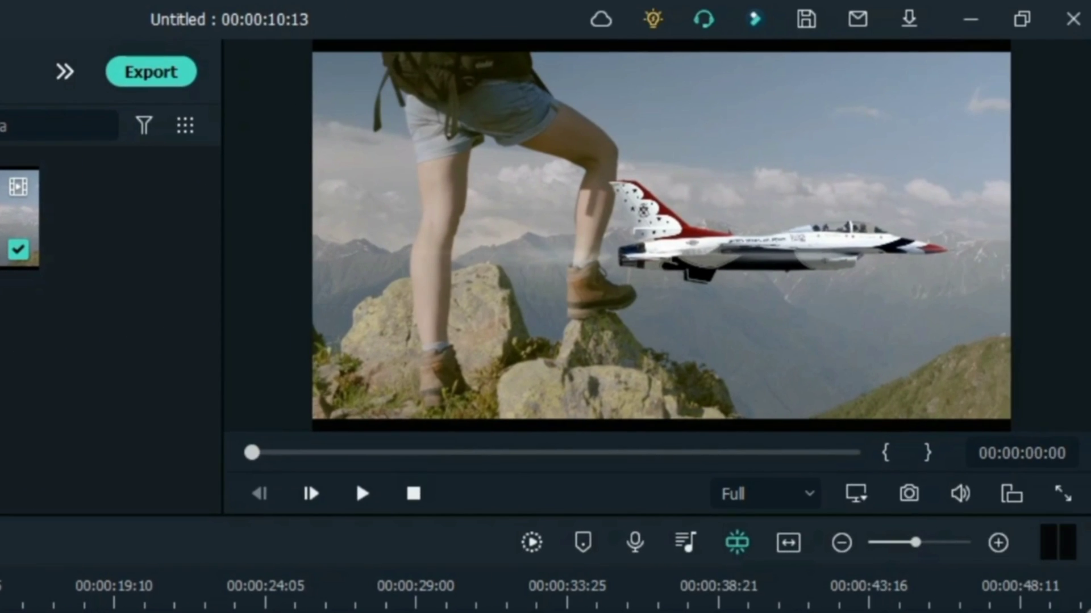
# Step: Play and scrub the composite to check how the keyed jet looks over the hiking footage
pyautogui.press('space')
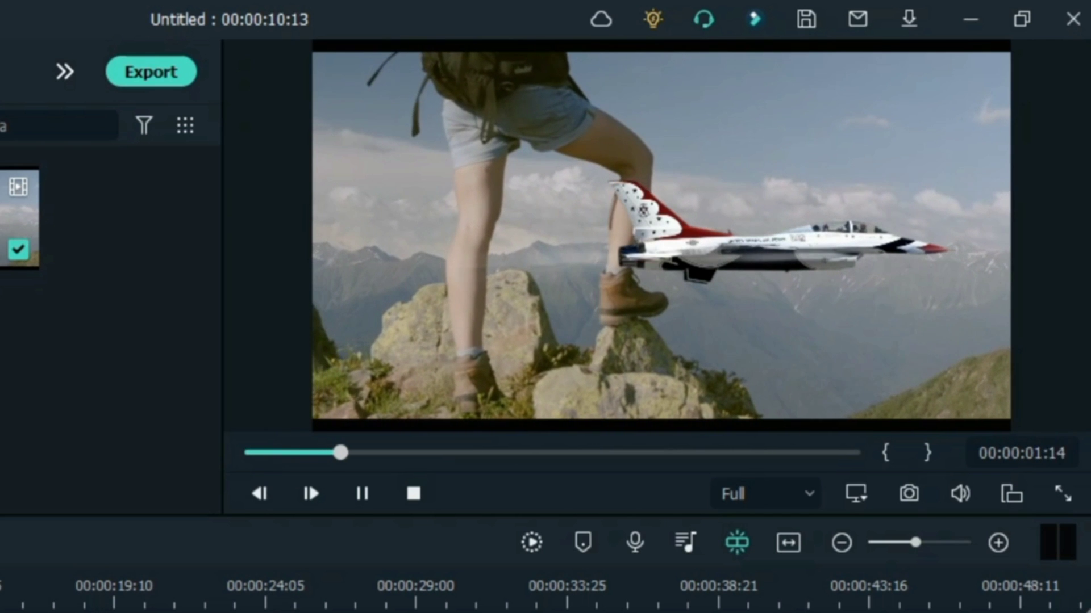
pyautogui.click(358, 486)
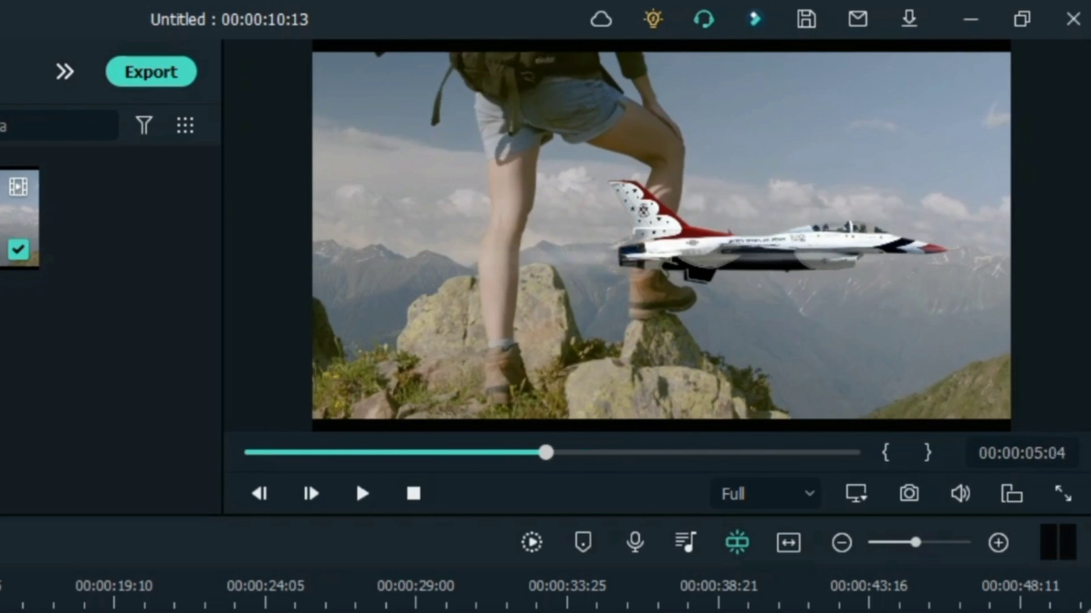
pyautogui.moveTo(1, 475); pyautogui.dragTo(74, 475)
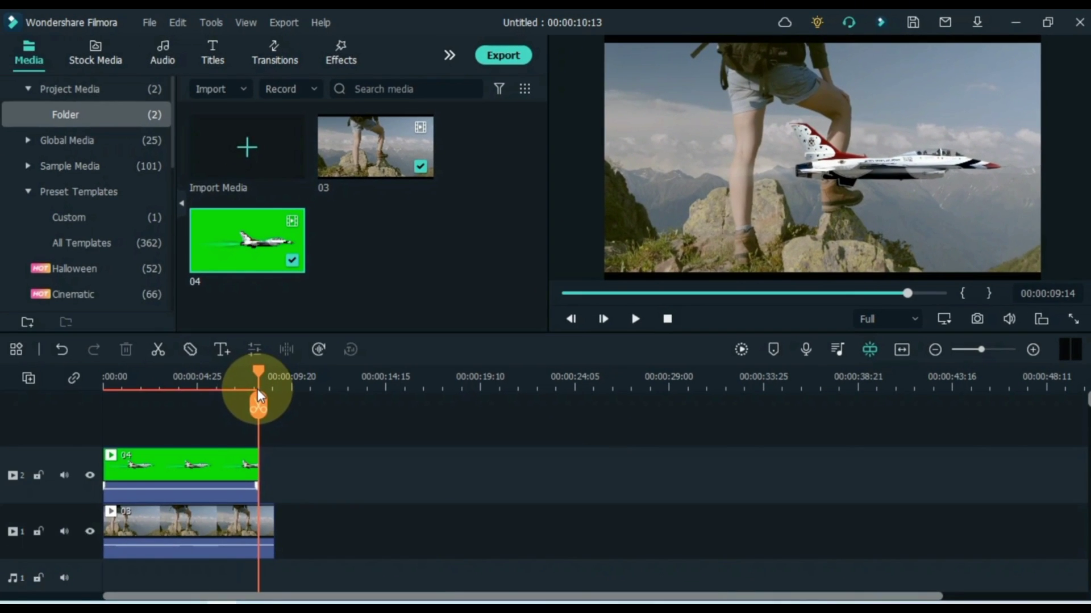
# Step: Add a custom animation keyframe at the start of clip 04, with scale 62%, position X -545 and the jet's nose tilted upward
pyautogui.moveTo(259, 394); pyautogui.dragTo(131, 451)
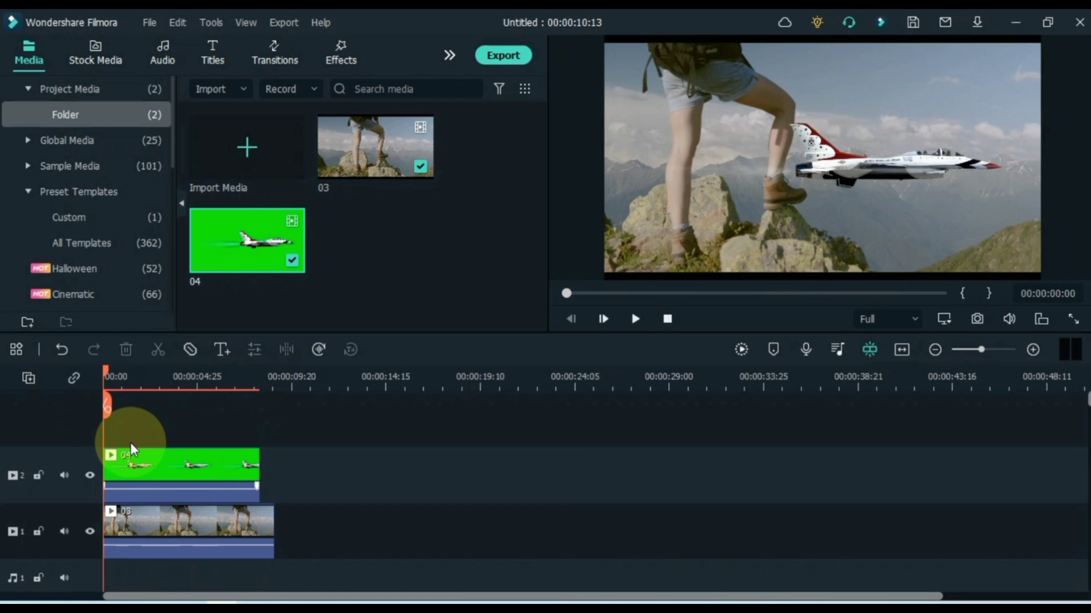
pyautogui.doubleClick(155, 469)
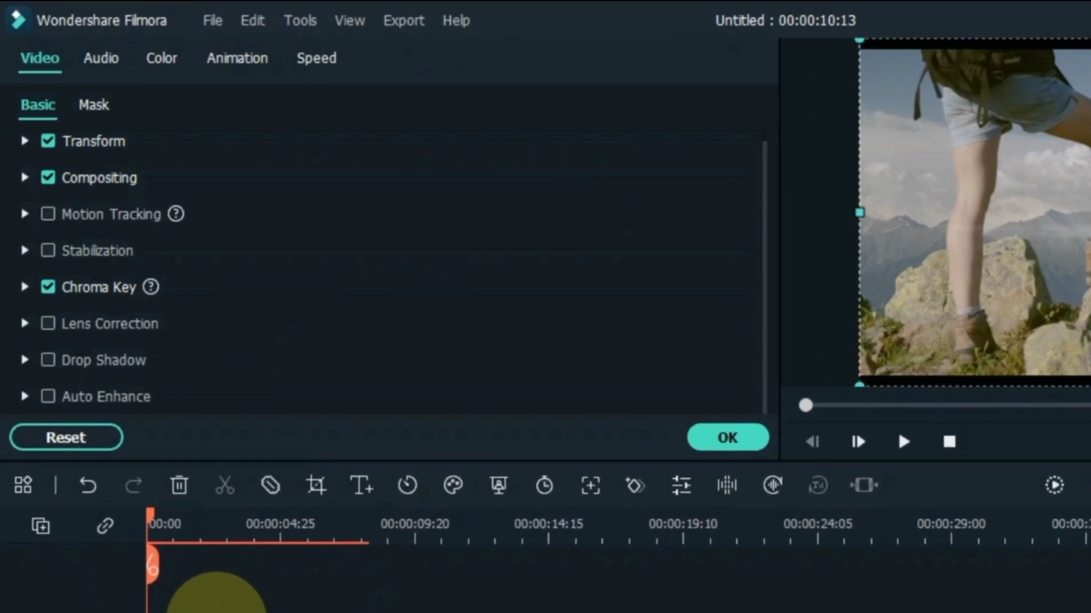
pyautogui.click(246, 66)
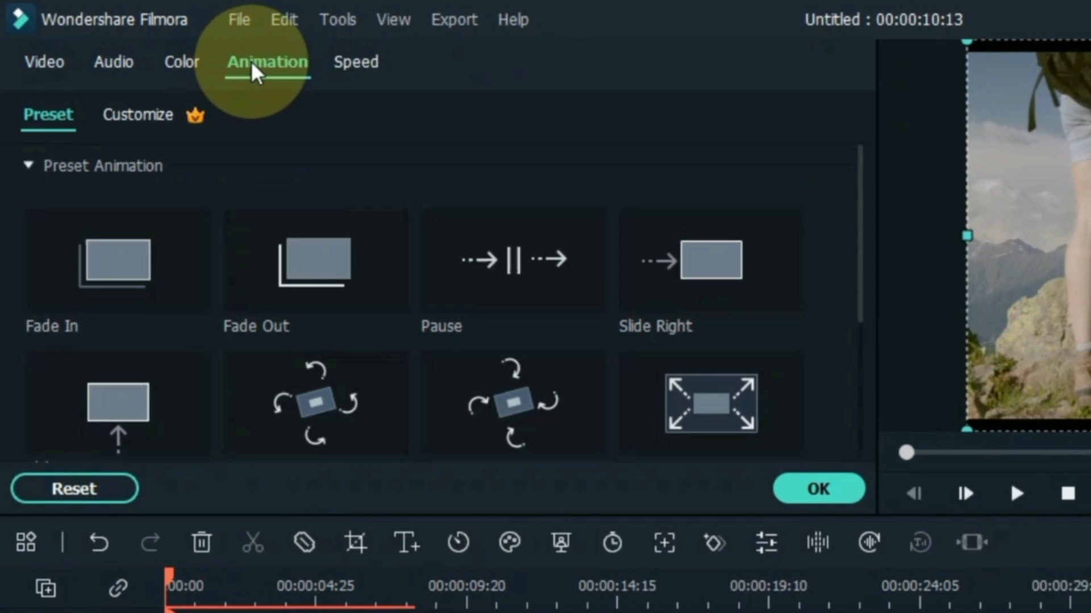
pyautogui.click(169, 116)
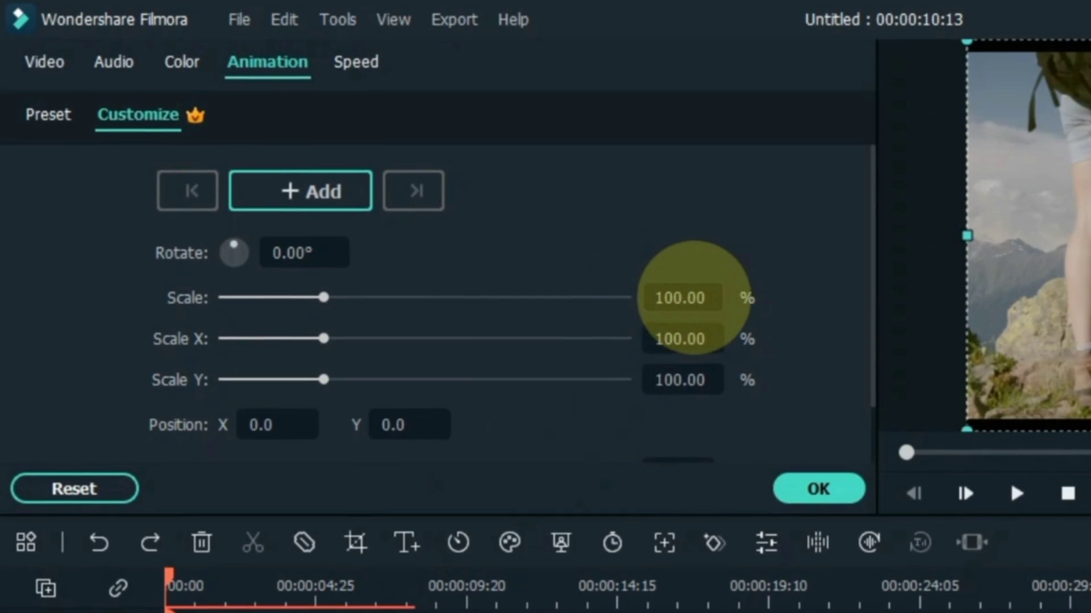
pyautogui.moveTo(693, 296); pyautogui.dragTo(679, 295)
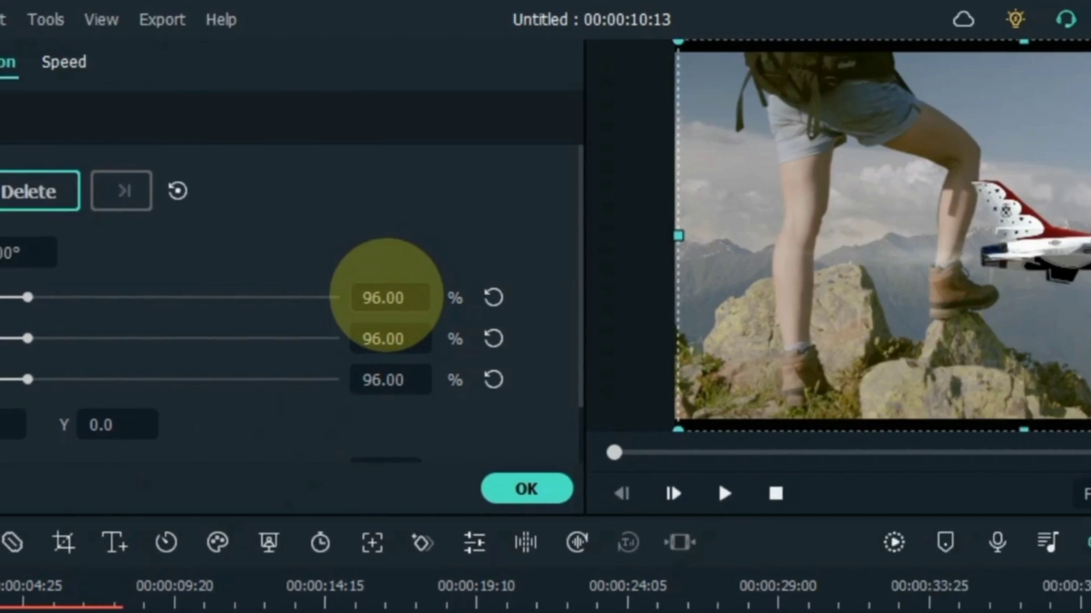
pyautogui.moveTo(386, 295); pyautogui.dragTo(355, 293)
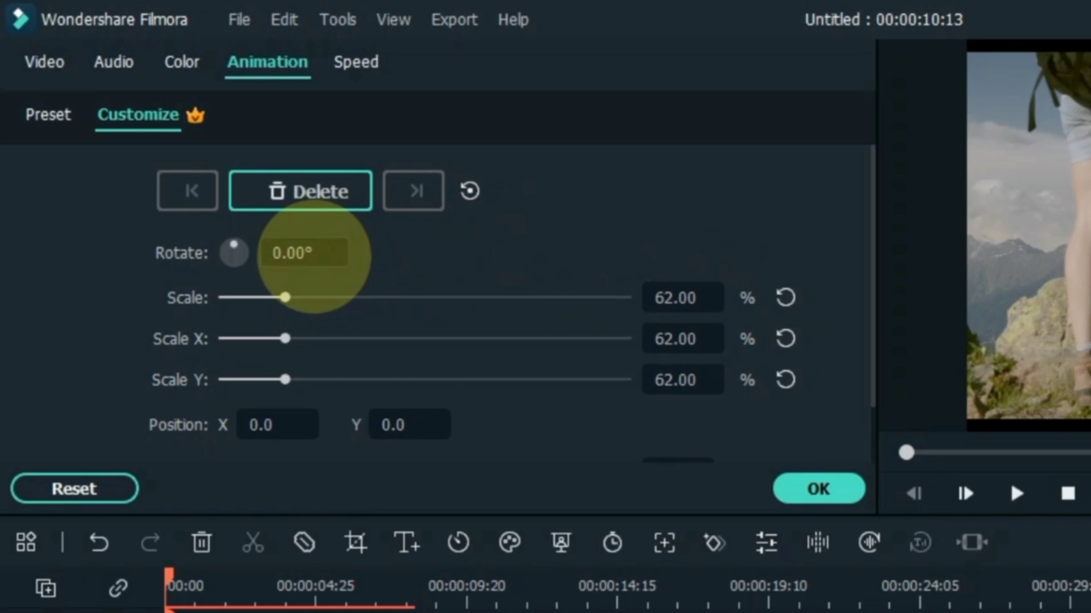
pyautogui.moveTo(314, 256); pyautogui.dragTo(305, 255)
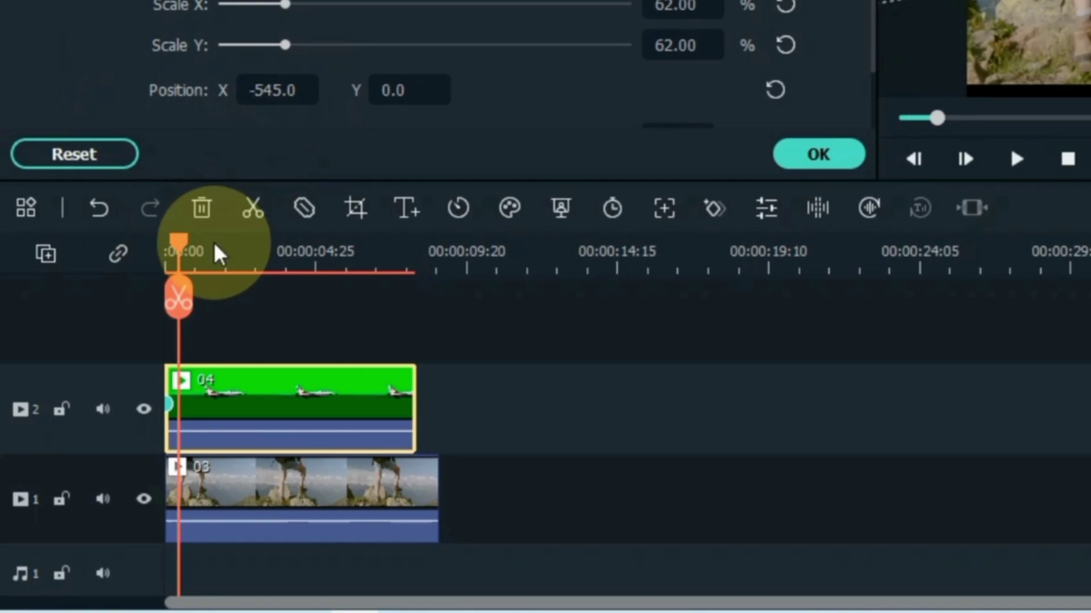
# Step: Add a second keyframe near the end of clip 04, moving the jet to position X 549.2, Y 93.5
pyautogui.moveTo(134, 372); pyautogui.dragTo(241, 384)
pyautogui.moveTo(386, 262); pyautogui.dragTo(404, 263)
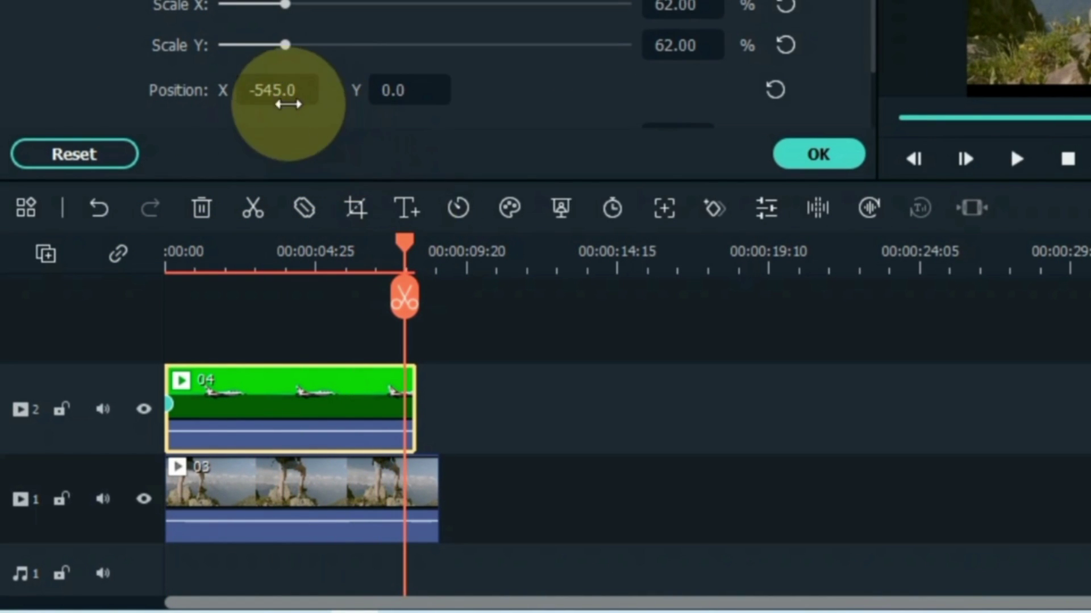
pyautogui.moveTo(283, 97); pyautogui.dragTo(336, 97)
pyautogui.moveTo(227, 152); pyautogui.dragTo(250, 152)
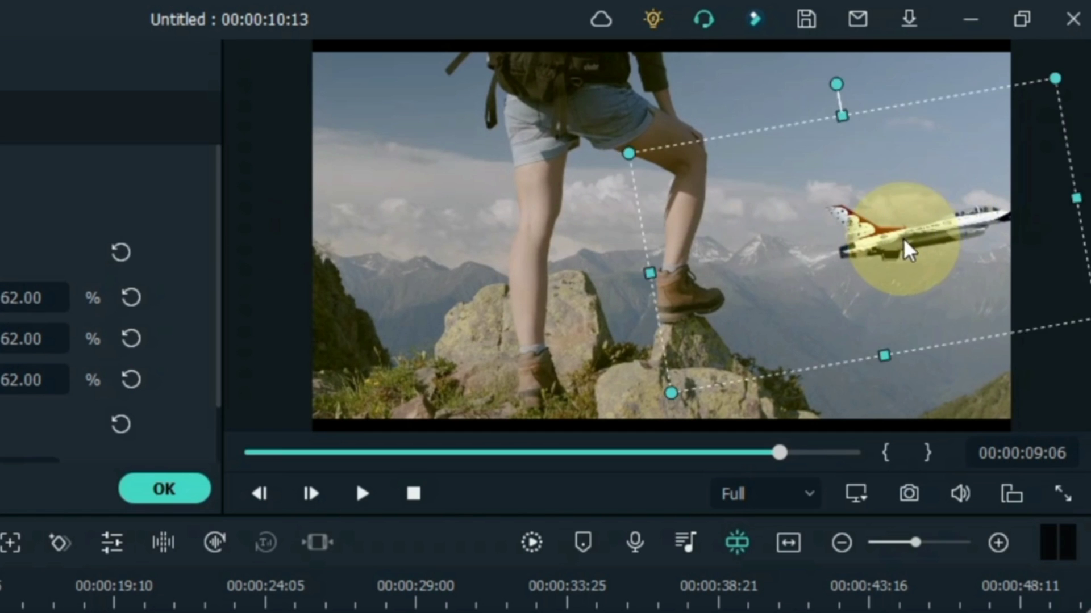
pyautogui.moveTo(908, 250); pyautogui.dragTo(1035, 172)
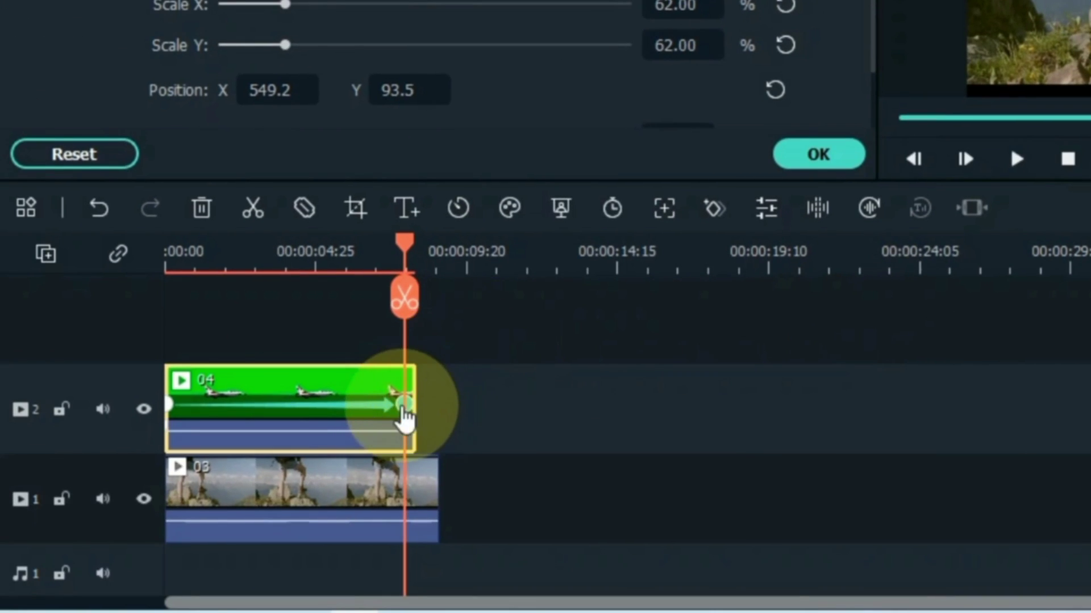
# Step: Play the timeline from the beginning to check the jet's flight across the frame
pyautogui.click(454, 415)
pyautogui.press('Home')
pyautogui.press('space')
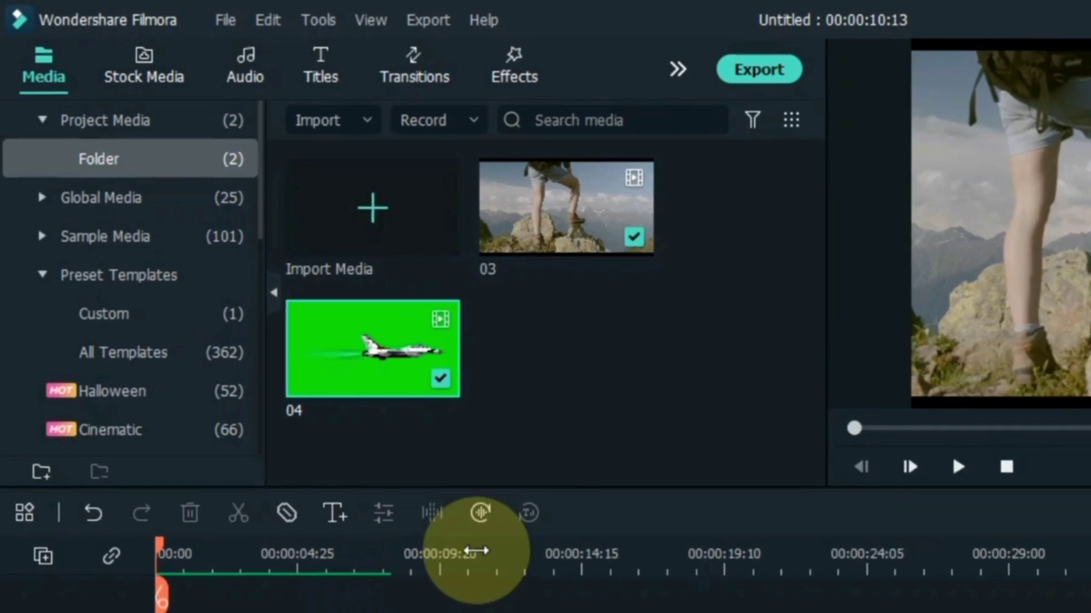
# Step: Place another copy of clip 03 at the timeline's start on a third track above the jet
pyautogui.click(359, 166)
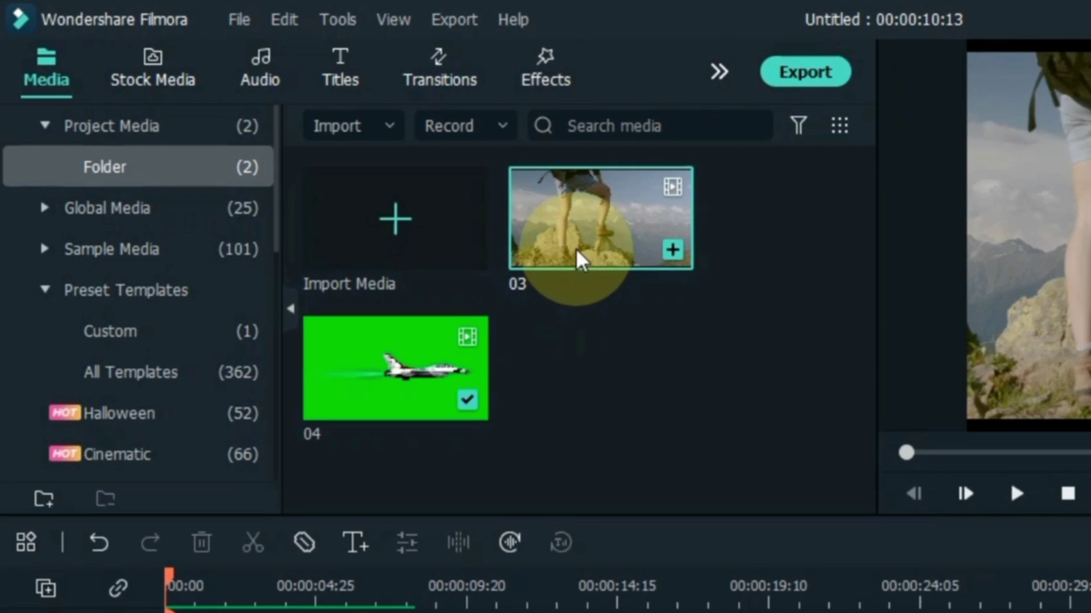
pyautogui.moveTo(579, 260); pyautogui.dragTo(170, 612)
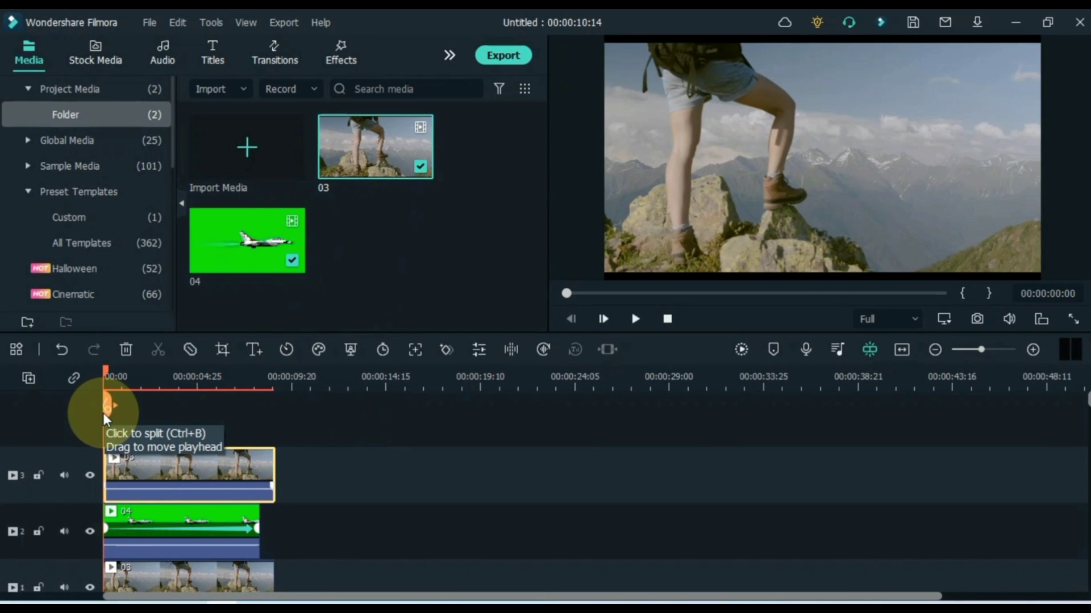
pyautogui.moveTo(104, 413)
pyautogui.mouseDown()
pyautogui.moveTo(101, 374)
pyautogui.moveTo(237, 386)
pyautogui.moveTo(219, 397)
pyautogui.moveTo(100, 404)
pyautogui.mouseUp()
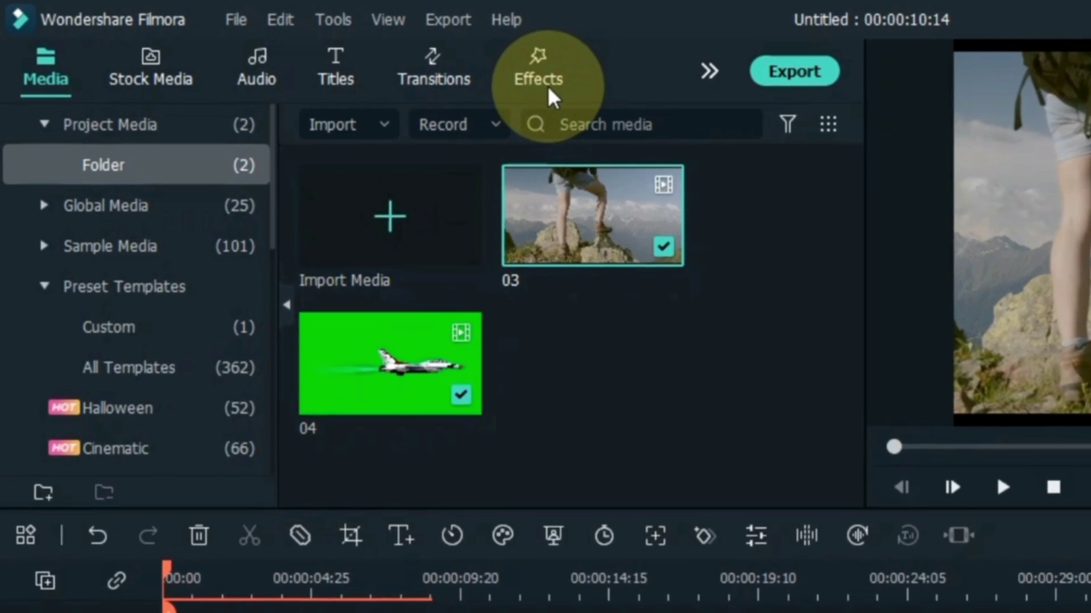
# Step: Search the effects for "Human segmentation" and apply the Human Segmentation effect to the copy of clip 03 on the top track
pyautogui.click(426, 59)
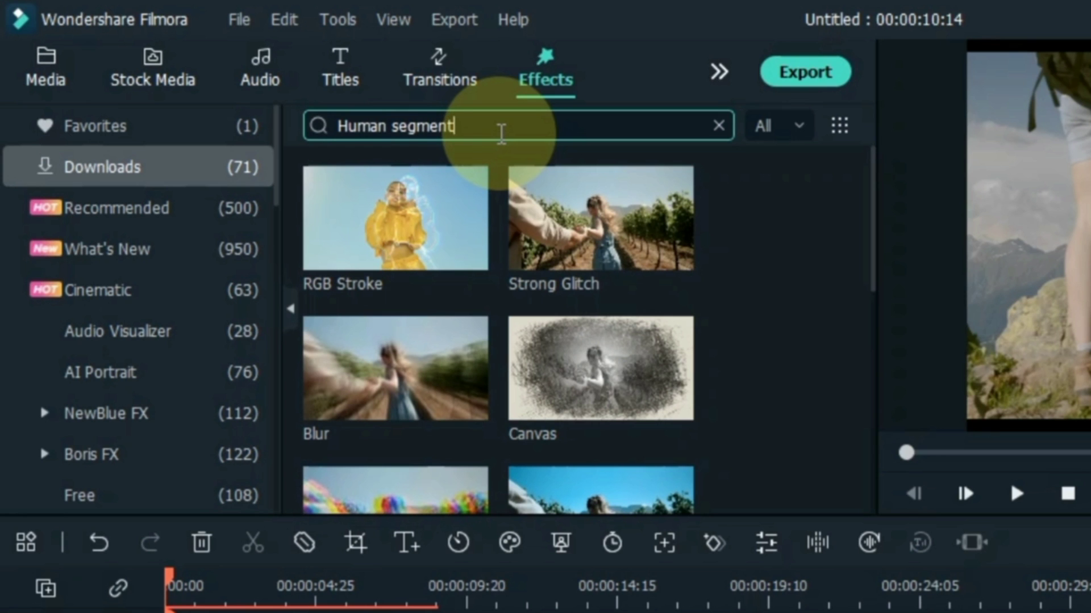
pyautogui.press('Return')
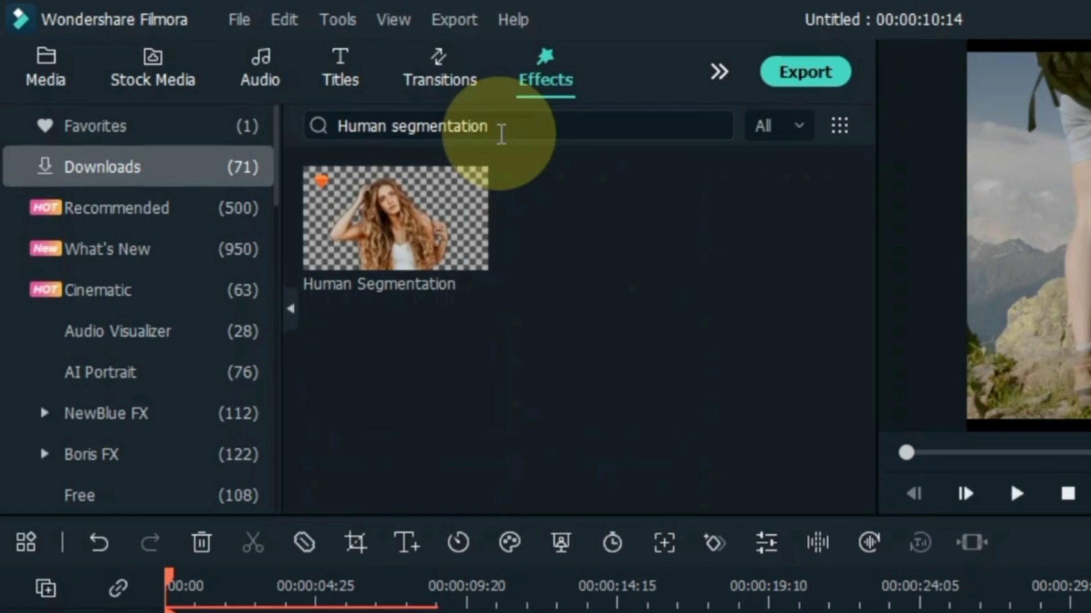
pyautogui.click(363, 215)
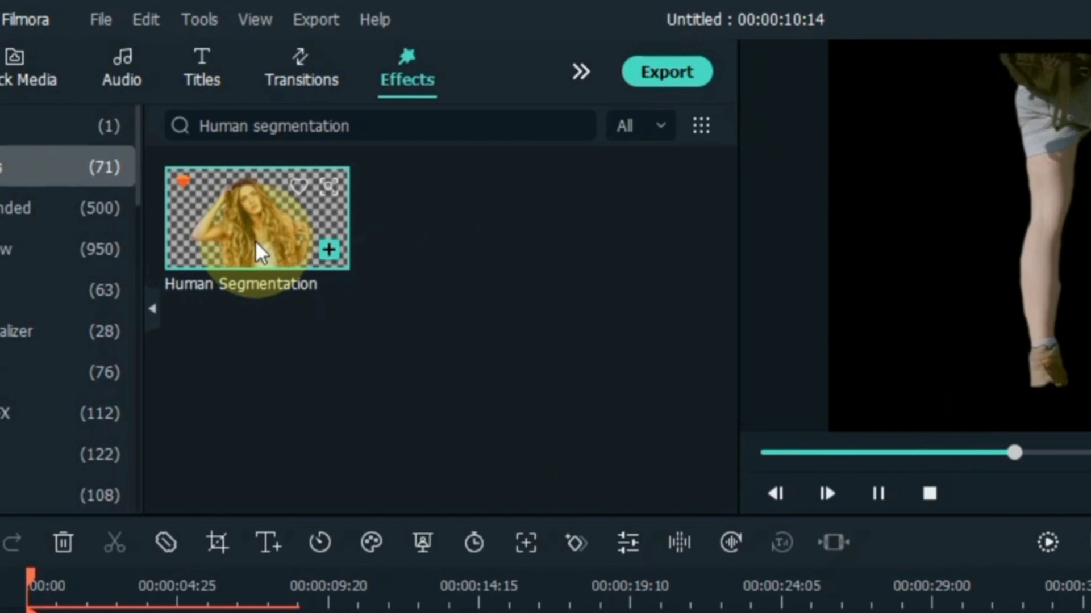
pyautogui.moveTo(254, 240); pyautogui.dragTo(68, 612)
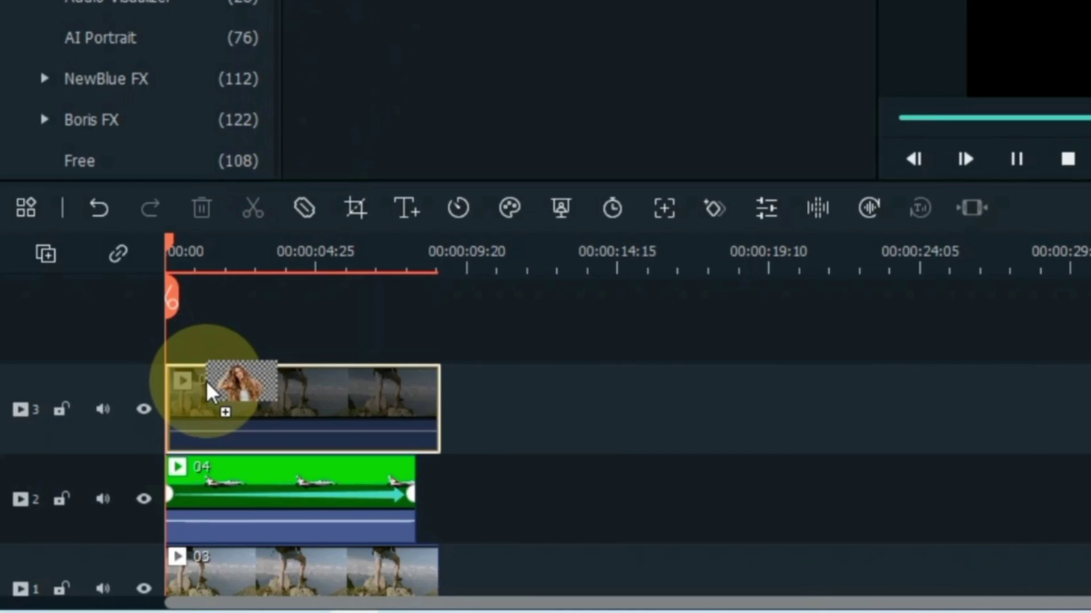
pyautogui.moveTo(207, 380); pyautogui.dragTo(204, 382)
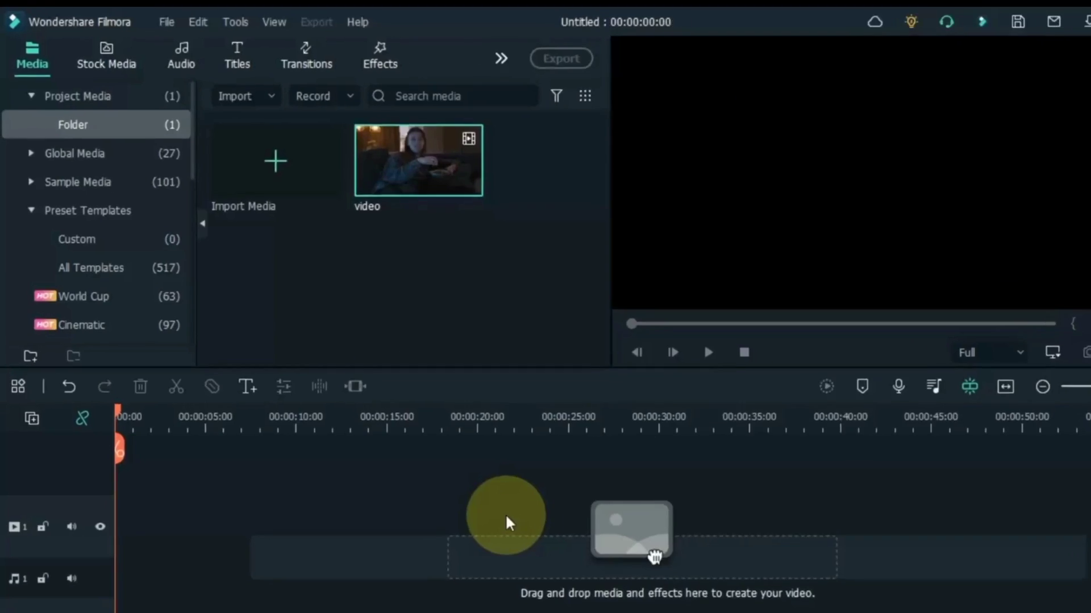
# Step: Place the "video" clip at the start of the first track, keeping the project settings of 1920 x 1080 30fps, and play it
pyautogui.moveTo(348, 152)
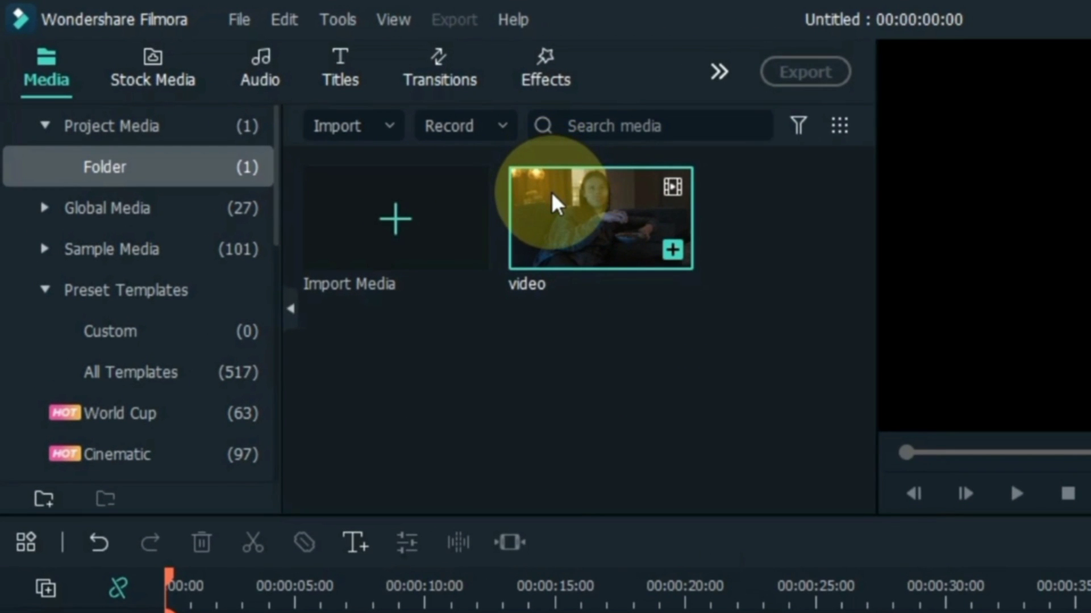
pyautogui.moveTo(551, 192); pyautogui.dragTo(168, 612)
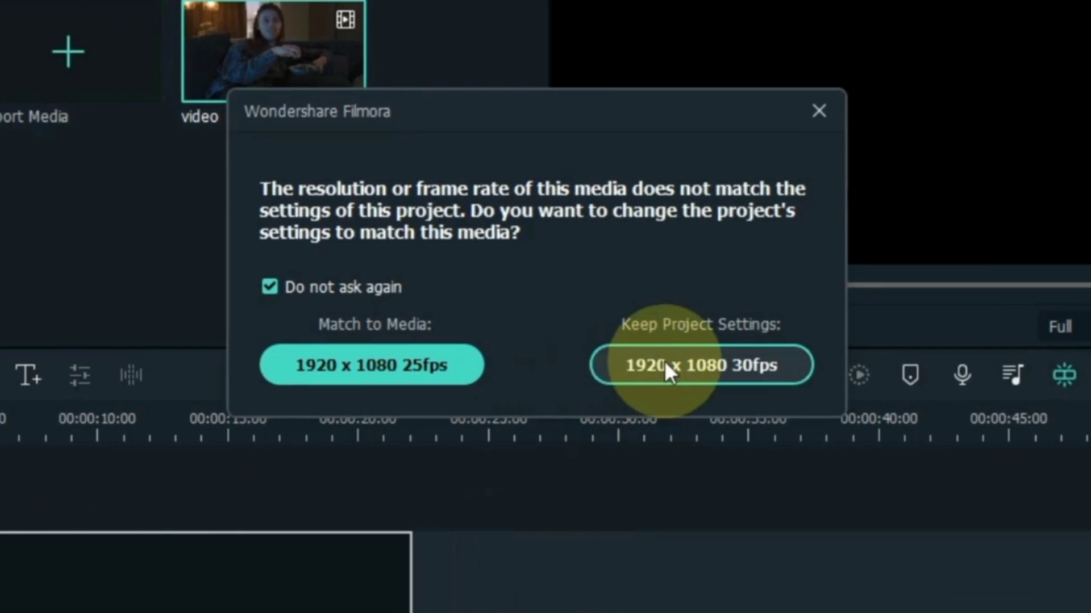
pyautogui.click(980, 199)
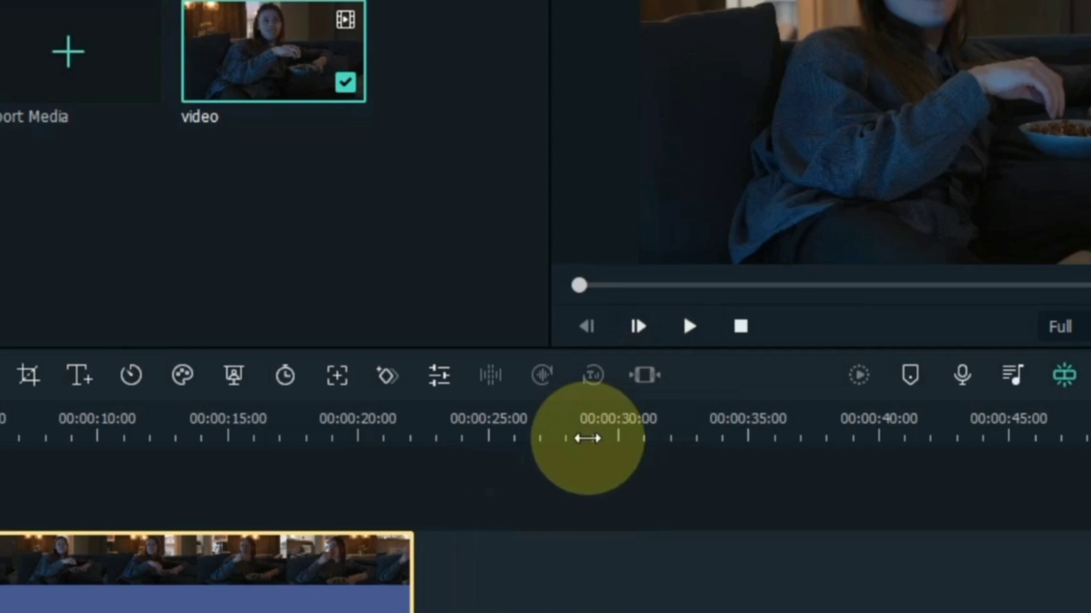
pyautogui.click(488, 511)
pyautogui.press('space')
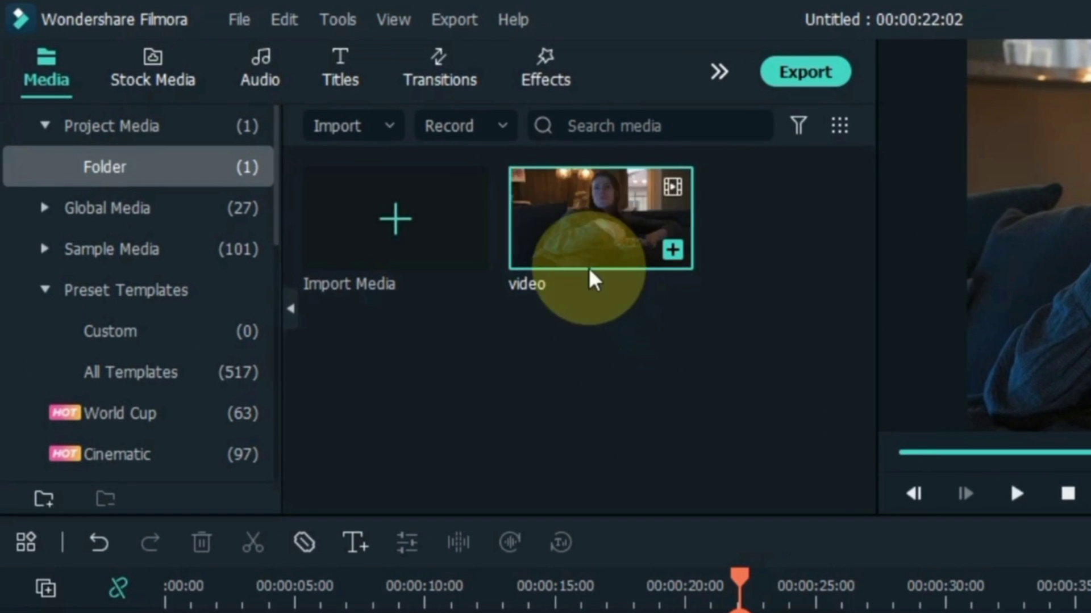
# Step: Place a second copy of the "video" clip on track 2 directly above the first and return the playhead to the start
pyautogui.moveTo(403, 187); pyautogui.dragTo(181, 461)
pyautogui.moveTo(265, 387); pyautogui.dragTo(218, 408)
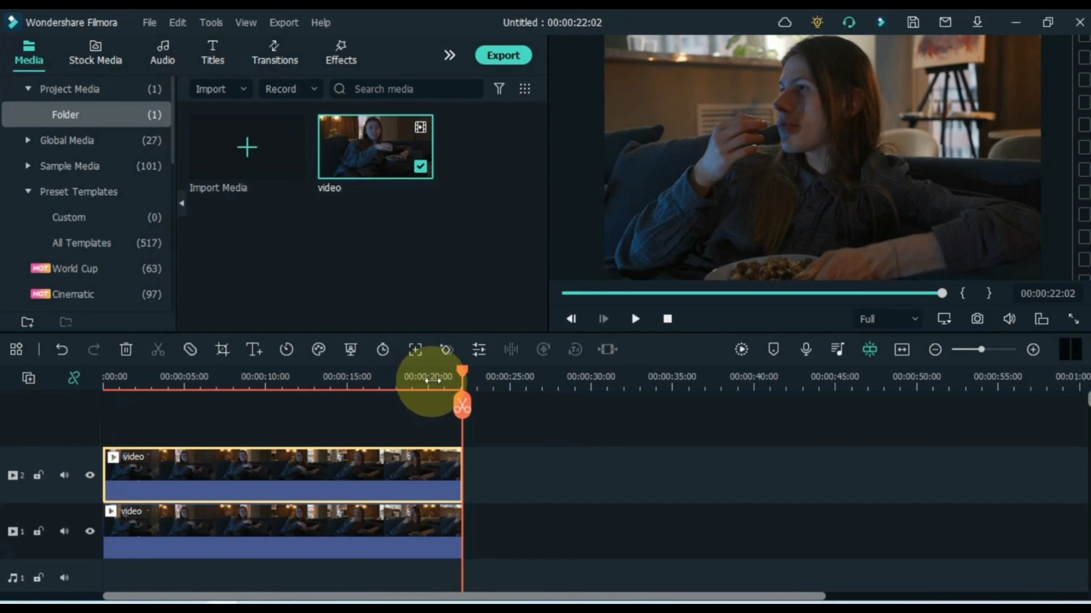
pyautogui.moveTo(462, 374); pyautogui.dragTo(108, 379)
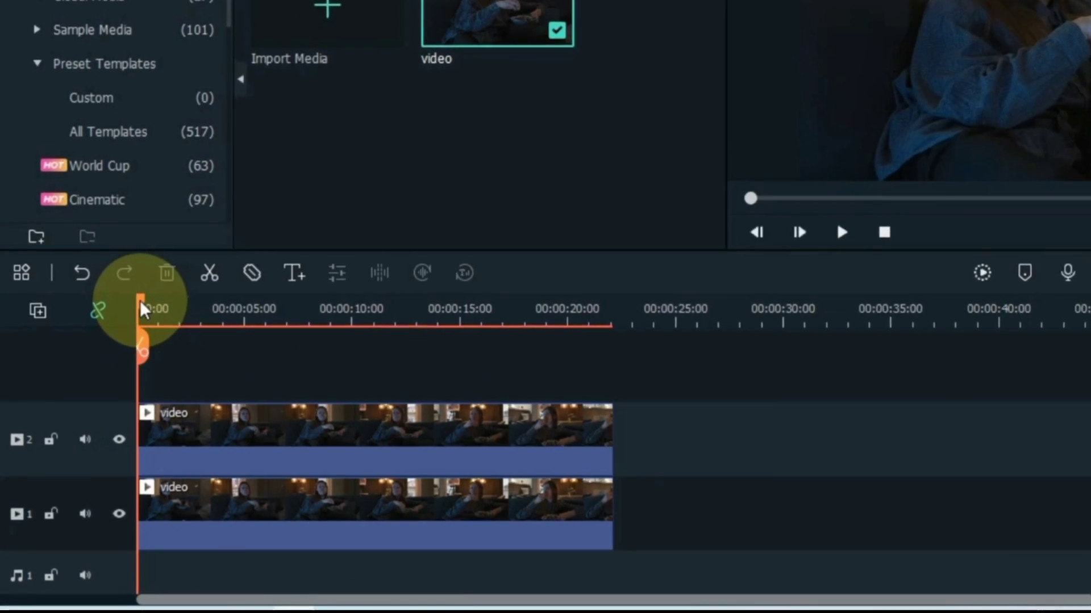
# Step: Hide track 1 and apply a Circle mask to the "video" clip on track 2
pyautogui.click(146, 497)
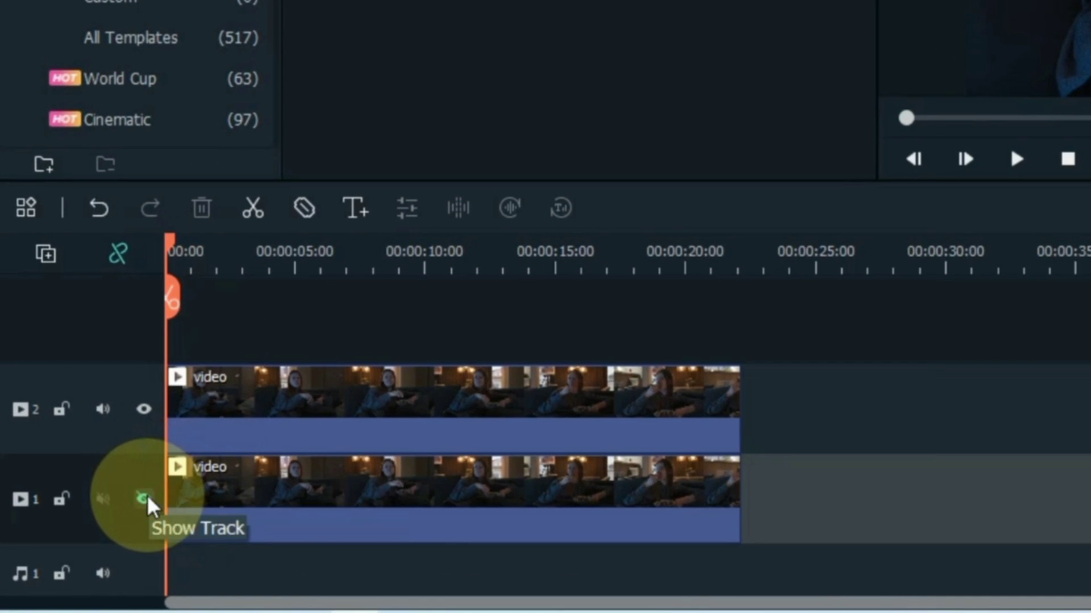
pyautogui.doubleClick(278, 415)
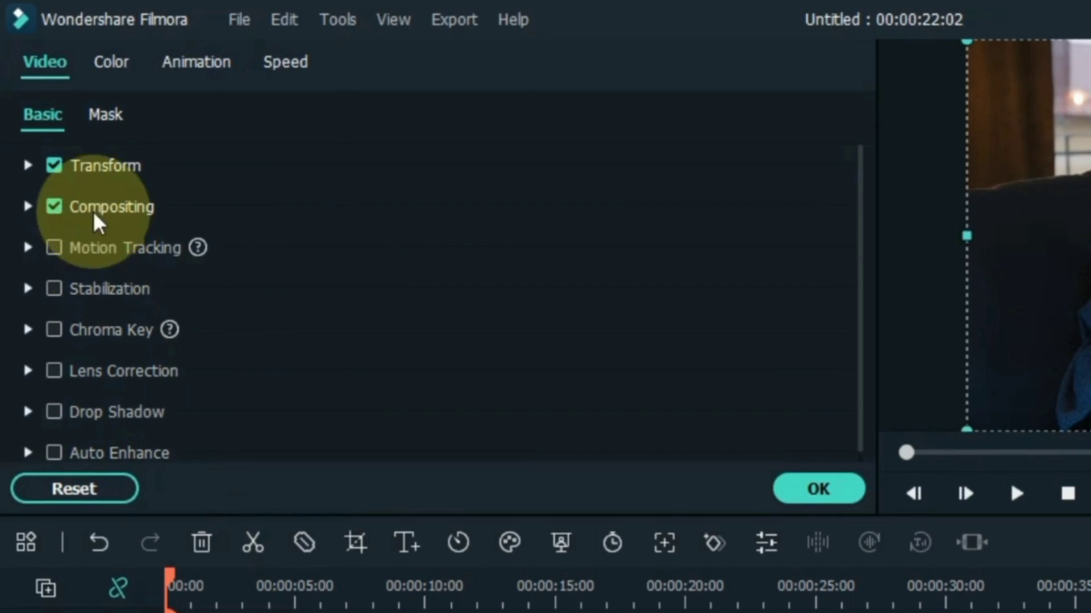
pyautogui.click(99, 114)
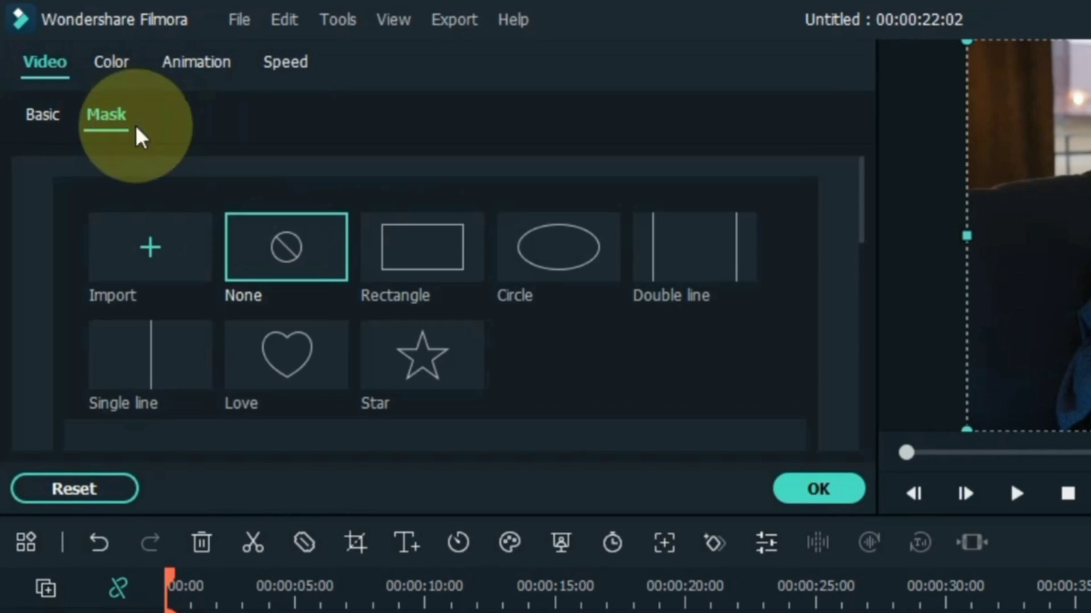
pyautogui.click(561, 268)
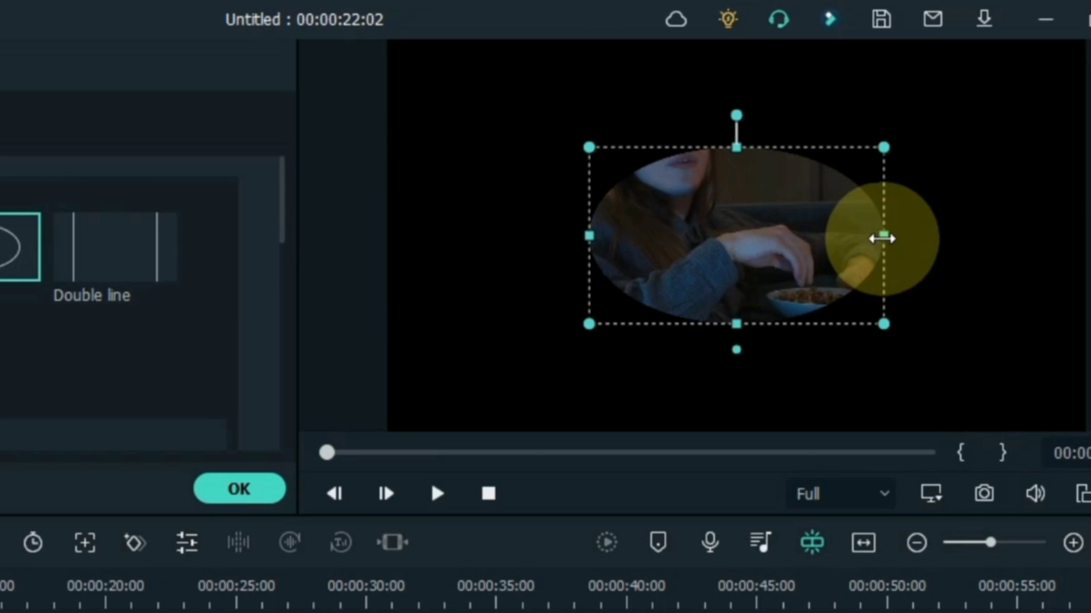
# Step: Shrink the circle mask around the woman's face, to about 26.58% width at position X -23.5, Y 60.2
pyautogui.moveTo(882, 237); pyautogui.dragTo(704, 160)
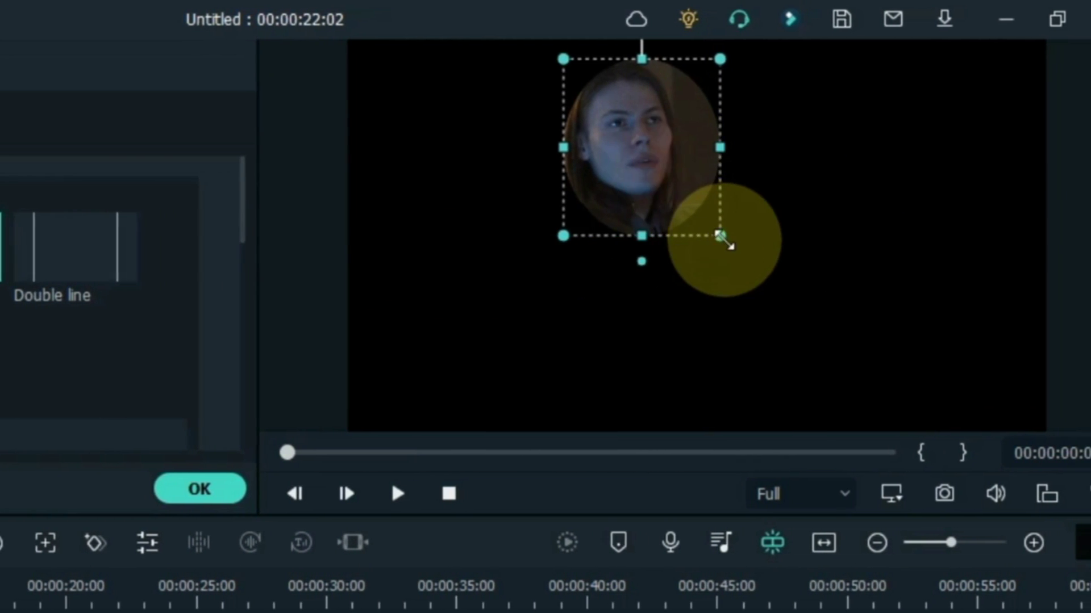
pyautogui.moveTo(724, 236); pyautogui.dragTo(689, 210)
pyautogui.moveTo(637, 170); pyautogui.dragTo(623, 159)
pyautogui.moveTo(668, 199); pyautogui.dragTo(672, 199)
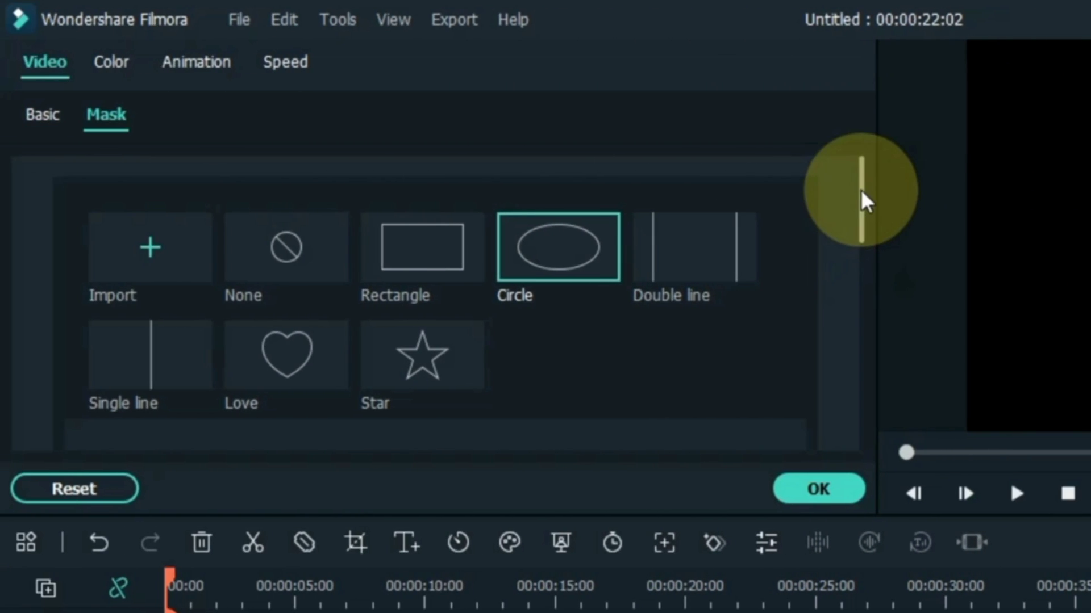
# Step: Soften the circle mask with a blur strength of 15.79% and set its scale to 37.33%
pyautogui.moveTo(861, 189); pyautogui.dragTo(872, 312)
pyautogui.click(230, 356)
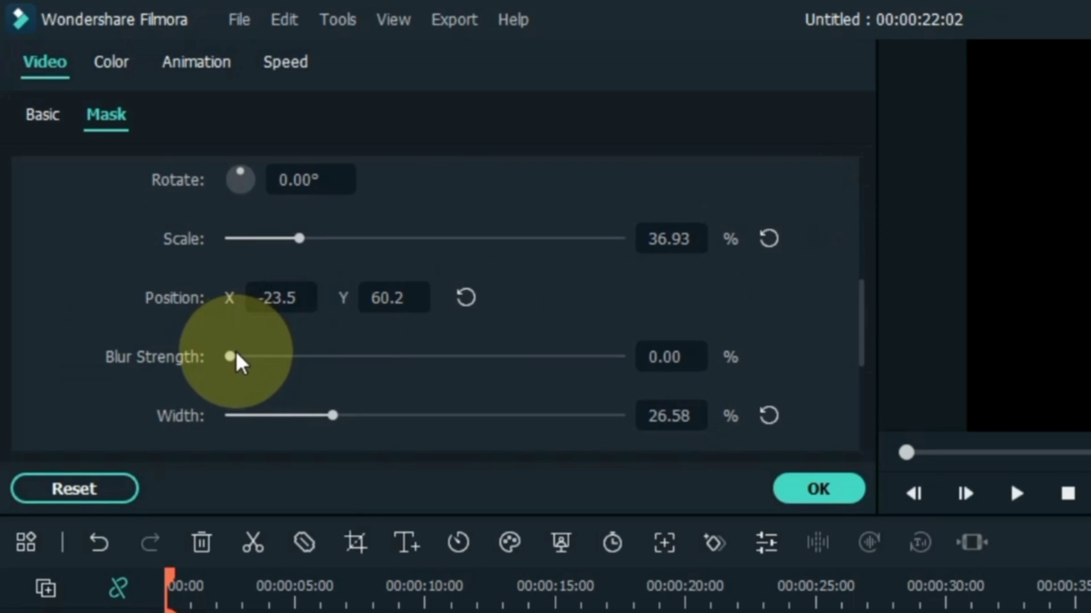
pyautogui.moveTo(234, 364); pyautogui.dragTo(261, 363)
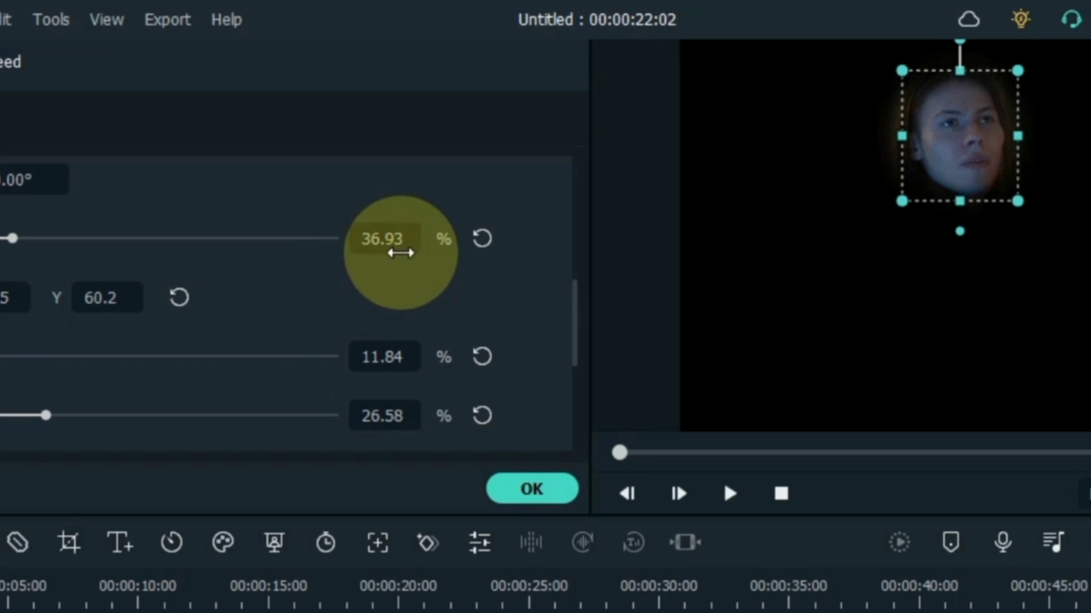
pyautogui.moveTo(401, 253); pyautogui.dragTo(395, 253)
pyautogui.click(3, 350)
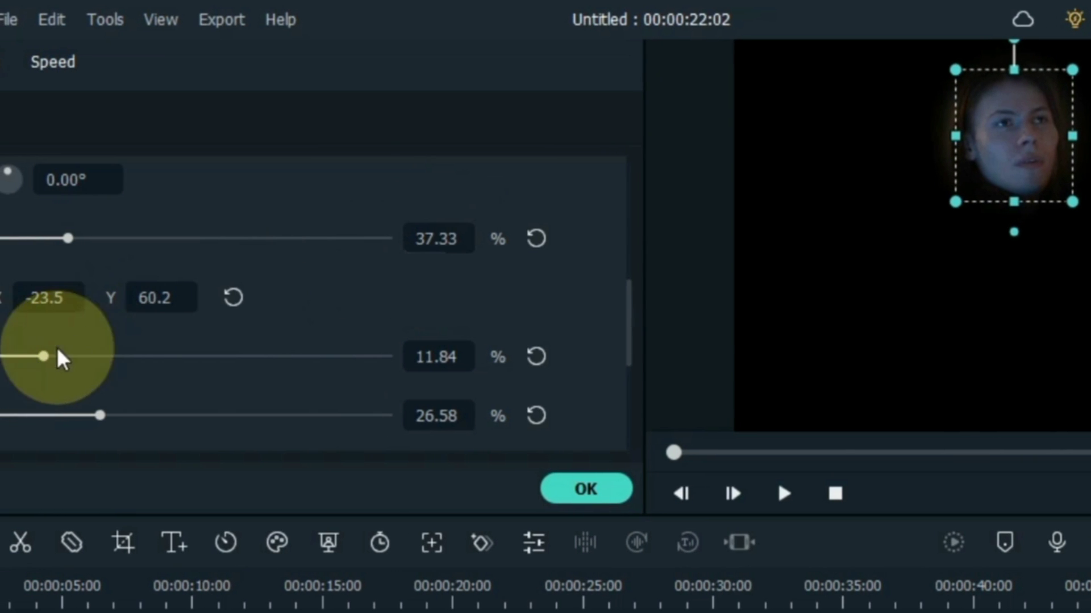
pyautogui.moveTo(44, 356); pyautogui.dragTo(59, 358)
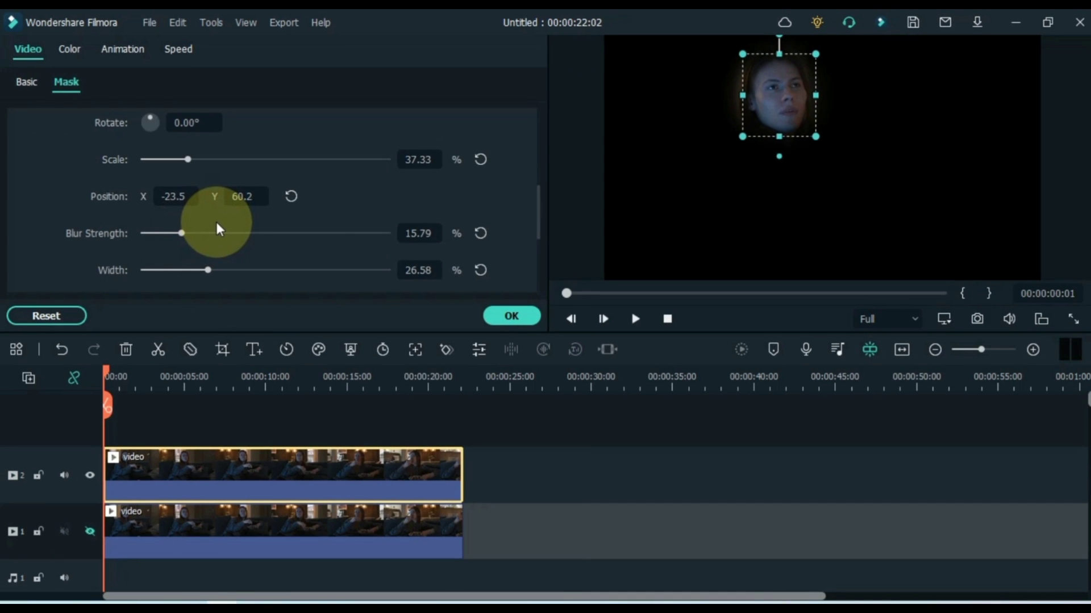
# Step: Add a mask keyframe at the clip's start and another at about 2 seconds with position X -12.5, Y 56.2
pyautogui.scroll(3, 403, 193)
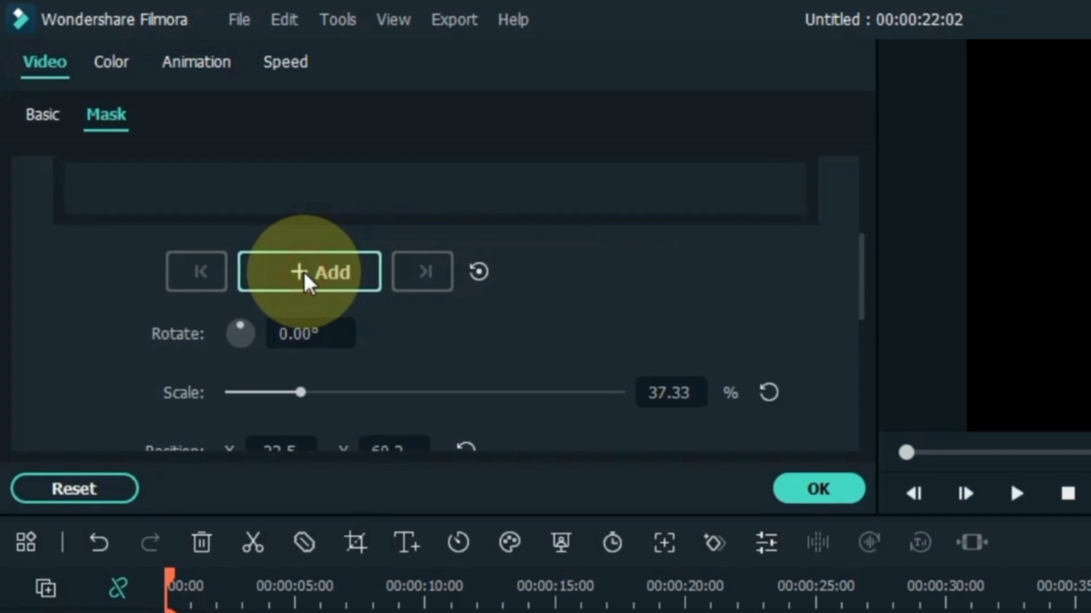
pyautogui.click(191, 179)
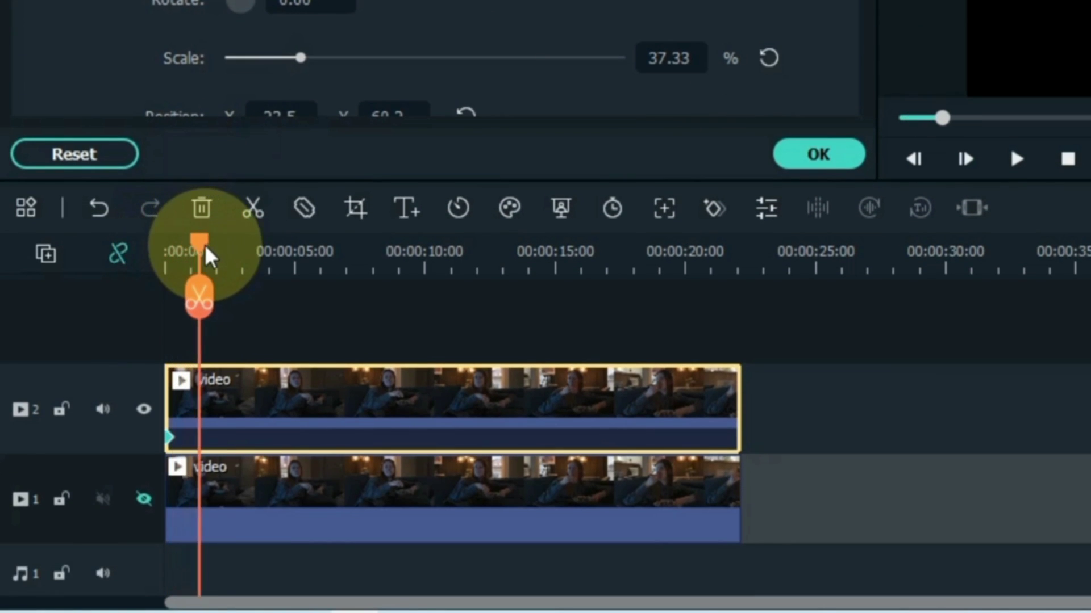
pyautogui.moveTo(222, 250); pyautogui.dragTo(225, 250)
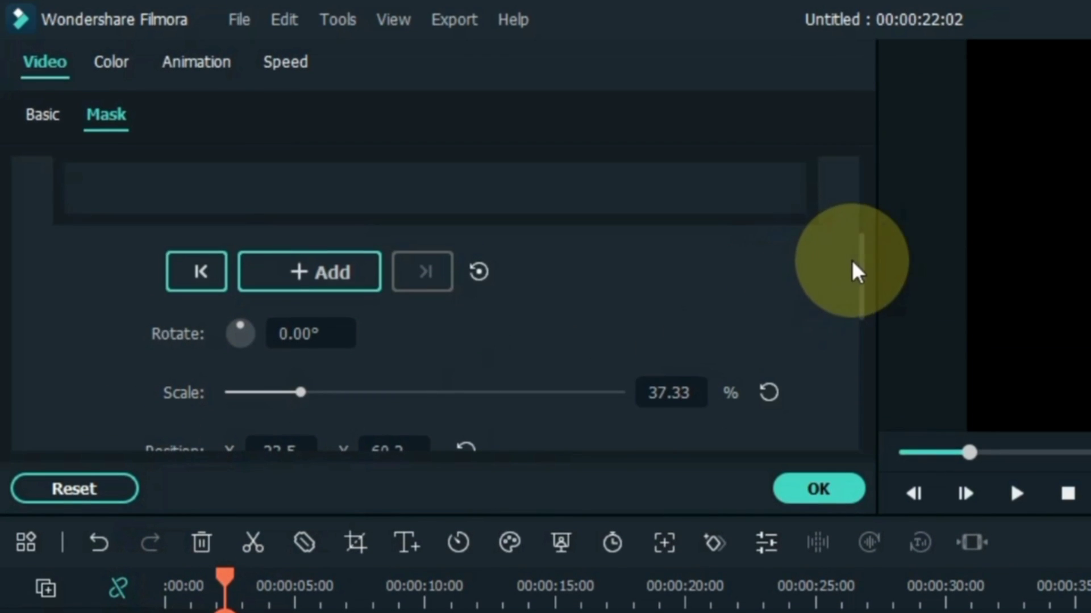
pyautogui.moveTo(863, 250); pyautogui.dragTo(874, 281)
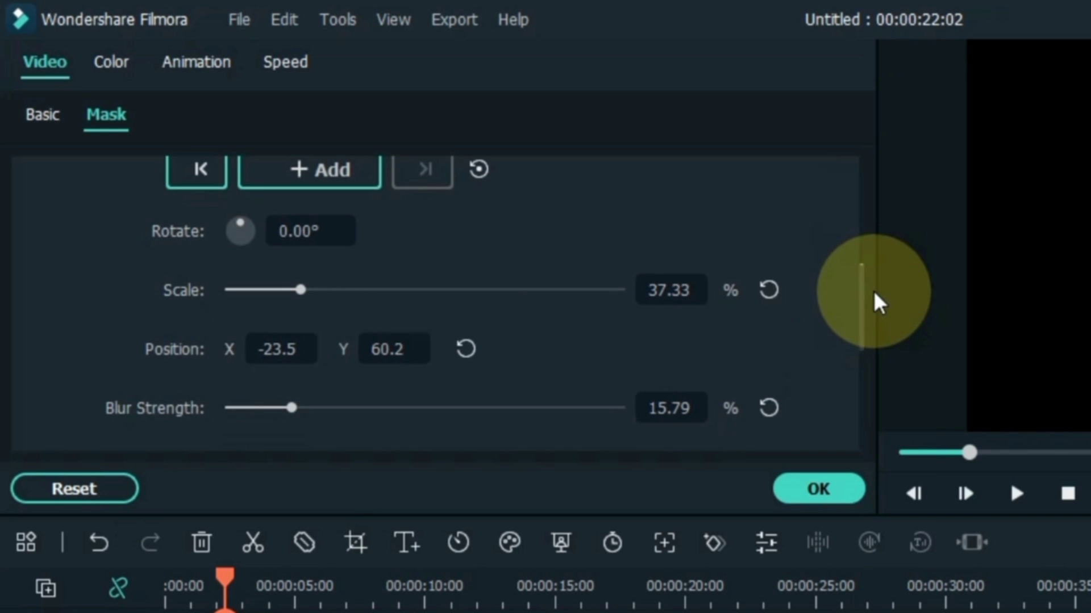
pyautogui.moveTo(278, 349); pyautogui.dragTo(299, 355)
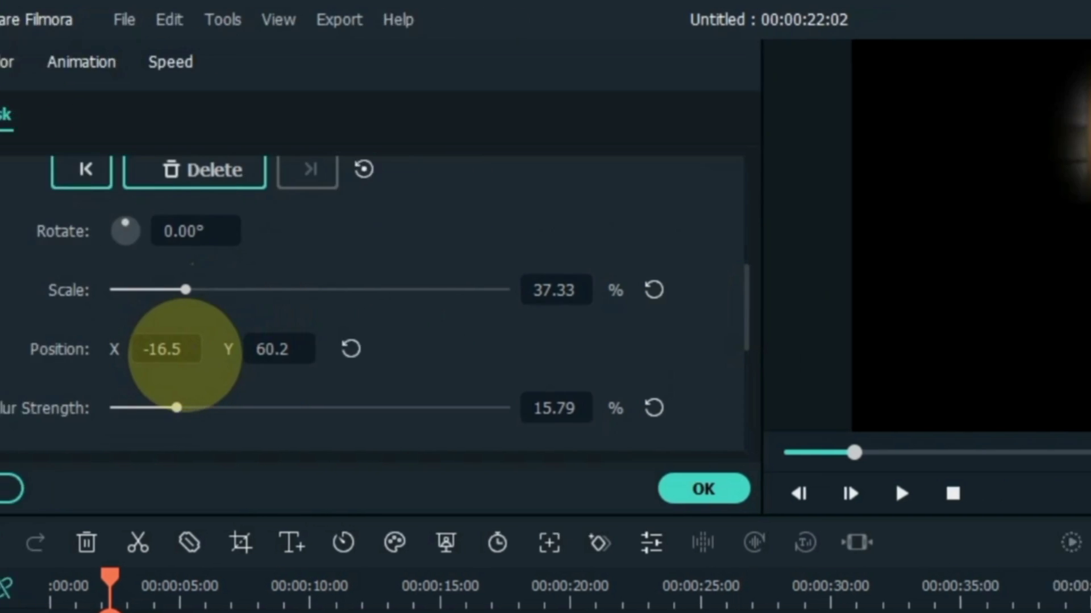
pyautogui.moveTo(185, 355); pyautogui.dragTo(209, 355)
pyautogui.moveTo(286, 344); pyautogui.dragTo(282, 346)
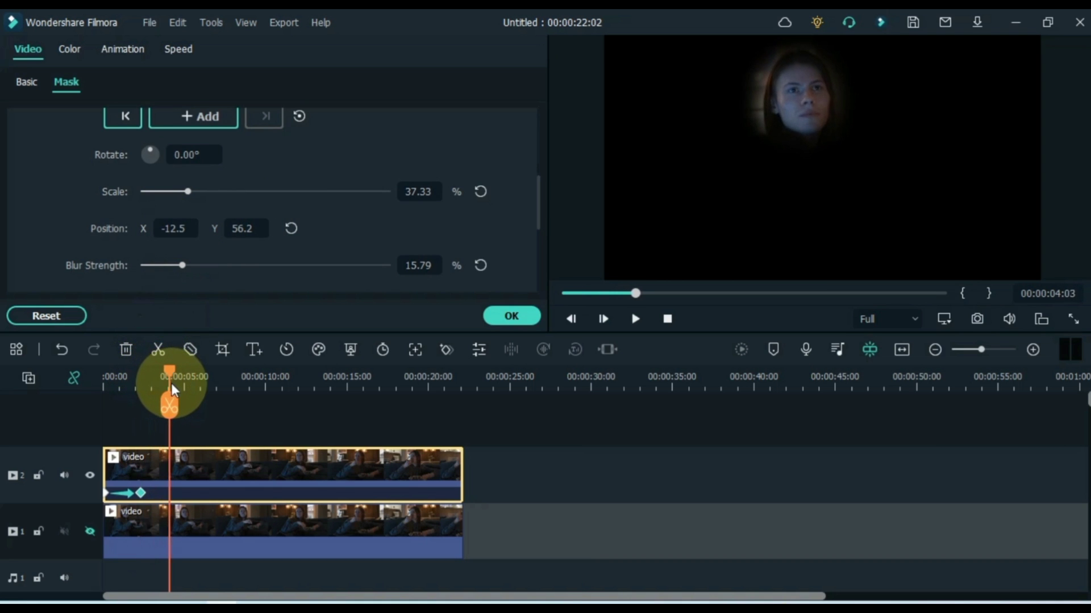
# Step: Keyframe the mask to follow the face: X -10.5 at 00:00:04:09, X -4.5, Y 60.2 at 00:00:05:16, and X -0.5, Y 56.2 at 00:00:06:15
pyautogui.moveTo(172, 382); pyautogui.dragTo(172, 383)
pyautogui.moveTo(176, 226); pyautogui.dragTo(179, 226)
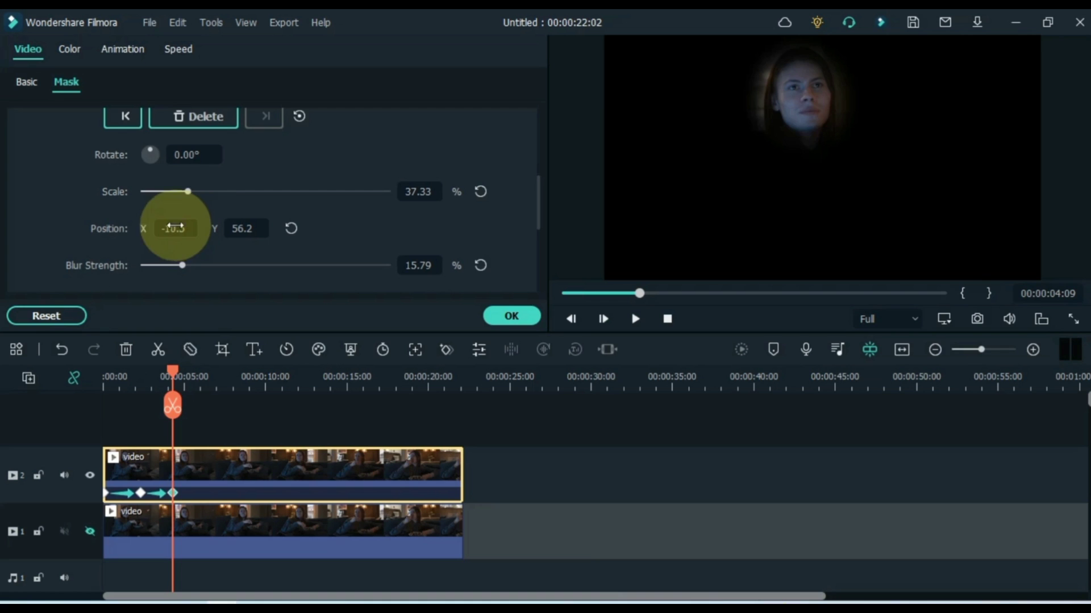
pyautogui.moveTo(172, 375); pyautogui.dragTo(193, 381)
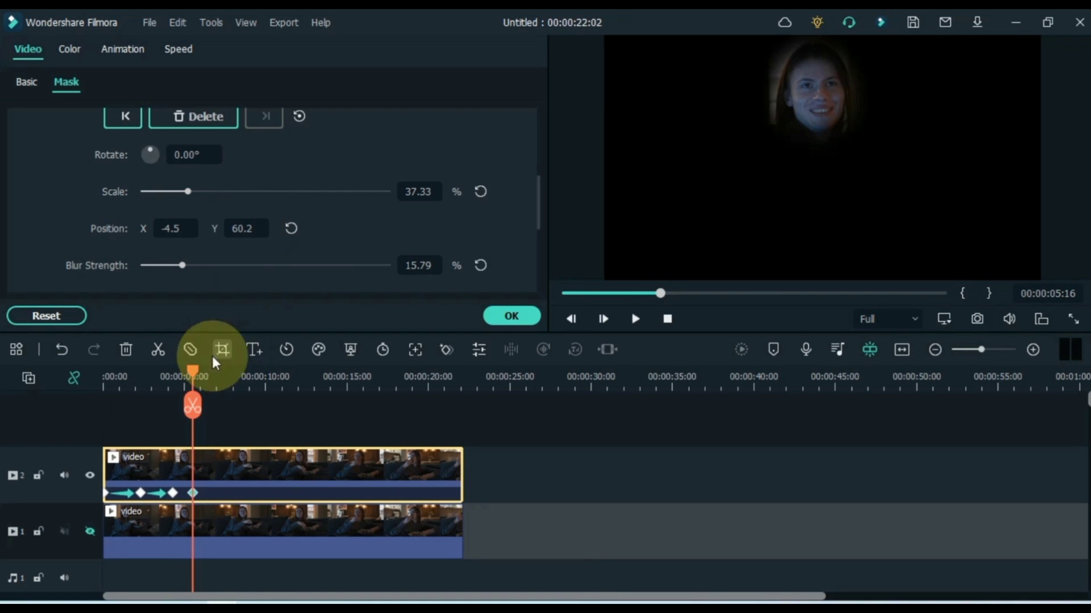
pyautogui.moveTo(207, 376); pyautogui.dragTo(209, 376)
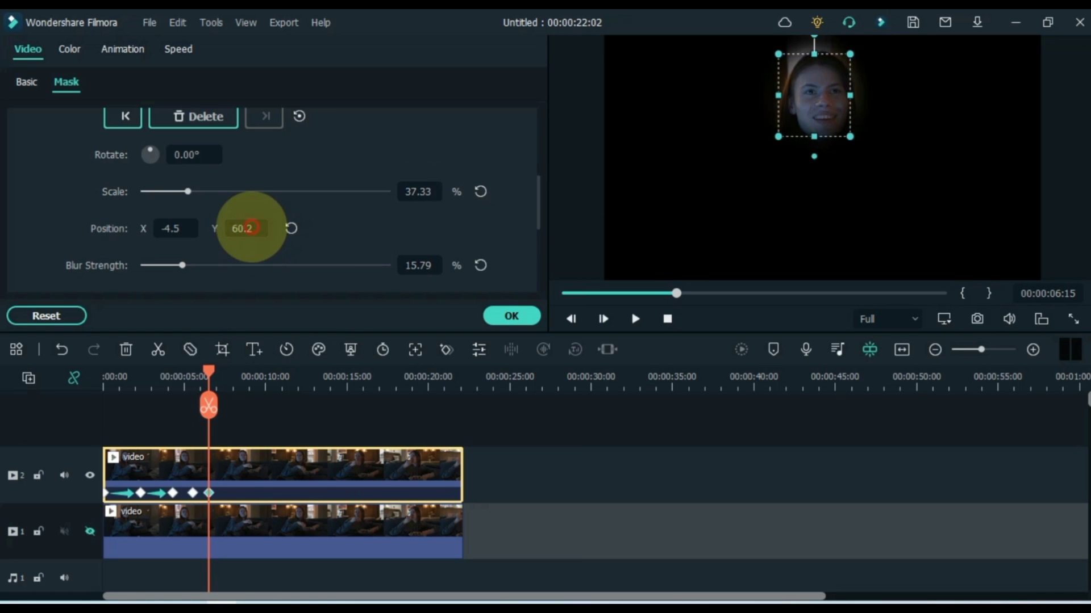
pyautogui.moveTo(170, 229); pyautogui.dragTo(173, 229)
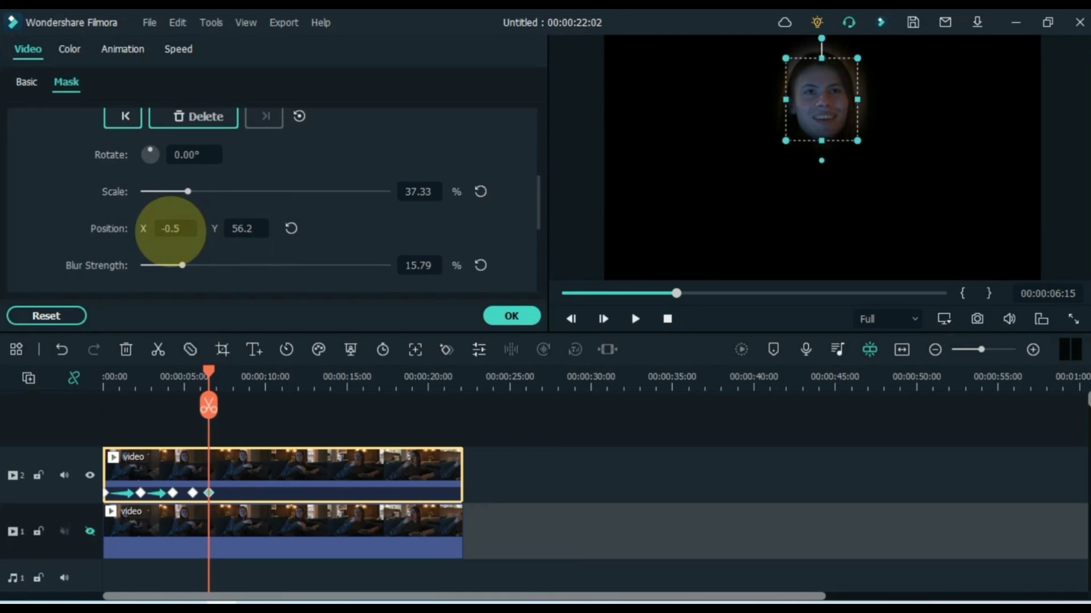
# Step: Keyframe the mask at X 1.5, Y 56.2 at 00:00:09:24, and at X 12.5, Y 53.2 with 43.13% scale at 00:00:12:05
pyautogui.moveTo(209, 381); pyautogui.dragTo(263, 378)
pyautogui.moveTo(168, 228); pyautogui.dragTo(171, 227)
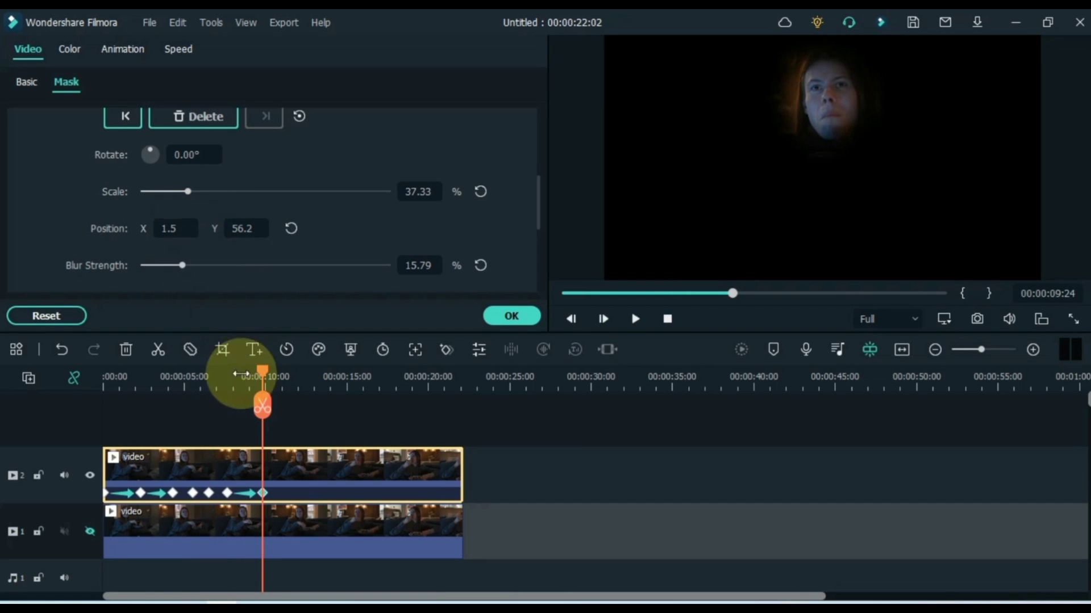
pyautogui.moveTo(269, 376); pyautogui.dragTo(301, 377)
pyautogui.moveTo(181, 227); pyautogui.dragTo(182, 228)
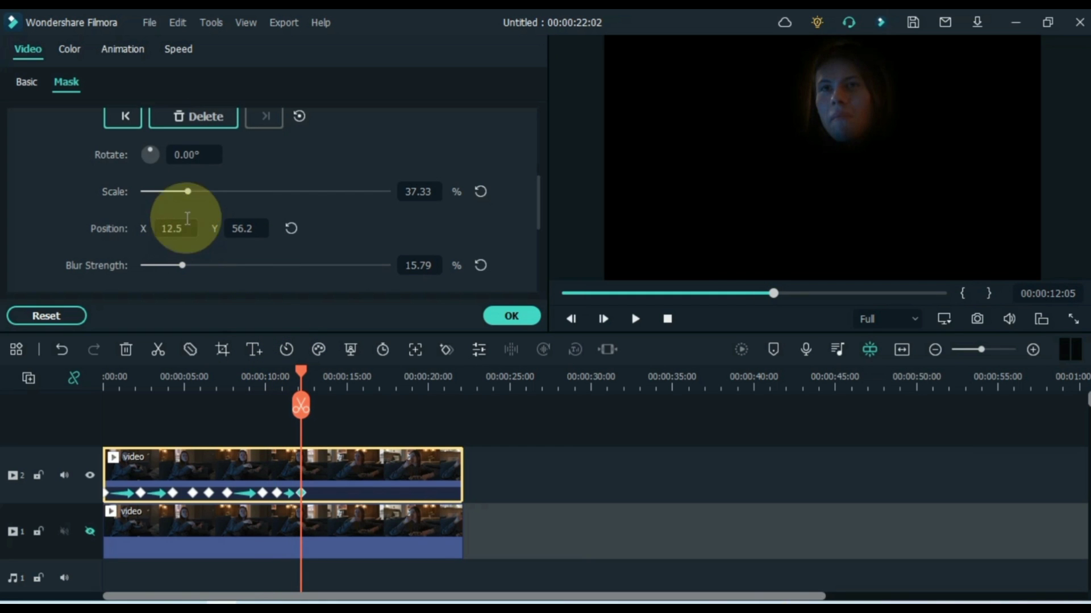
pyautogui.moveTo(421, 196); pyautogui.dragTo(430, 196)
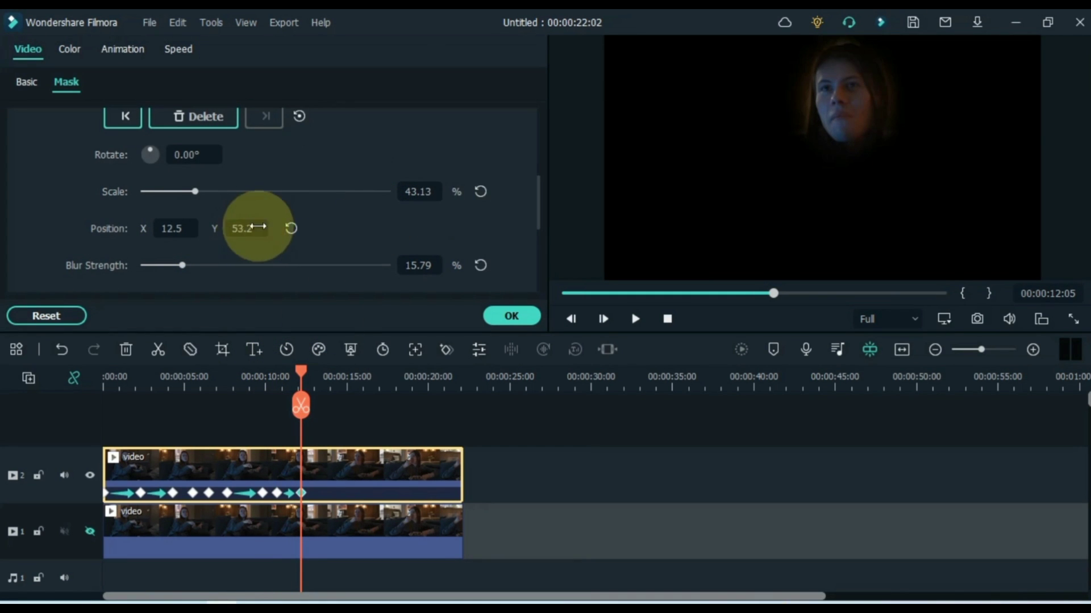
# Step: Keyframe the mask at X 12.5, Y 49.2 at about 13 seconds, and at X 12.5, Y 52.2 at 00:00:14:19
pyautogui.moveTo(297, 375); pyautogui.dragTo(319, 378)
pyautogui.moveTo(250, 227); pyautogui.dragTo(171, 226)
pyautogui.click(337, 379)
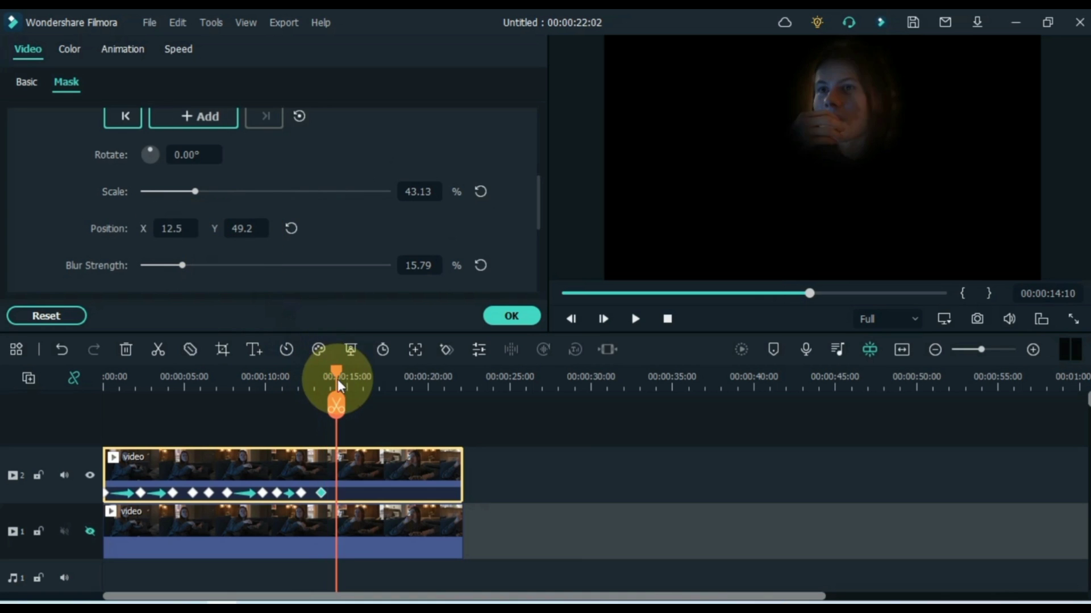
pyautogui.moveTo(338, 380); pyautogui.dragTo(340, 379)
pyautogui.moveTo(245, 227); pyautogui.dragTo(262, 227)
pyautogui.moveTo(187, 227); pyautogui.dragTo(181, 227)
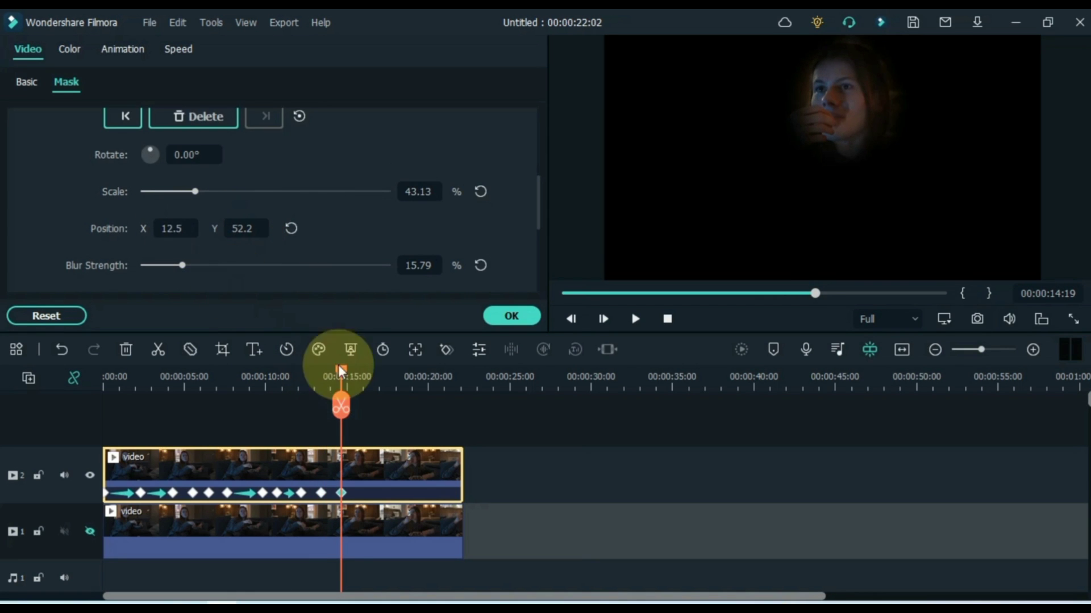
# Step: Keep keyframing the mask position over the face up to the clip's end, with X -7.5, Y 47.2 at 00:00:21:27, and deselect the clip
pyautogui.moveTo(340, 370); pyautogui.dragTo(366, 377)
pyautogui.moveTo(244, 227); pyautogui.dragTo(164, 227)
pyautogui.moveTo(366, 372); pyautogui.dragTo(414, 378)
pyautogui.moveTo(183, 228); pyautogui.dragTo(177, 228)
pyautogui.moveTo(414, 375); pyautogui.dragTo(459, 375)
pyautogui.click(188, 121)
pyautogui.moveTo(182, 228); pyautogui.dragTo(172, 227)
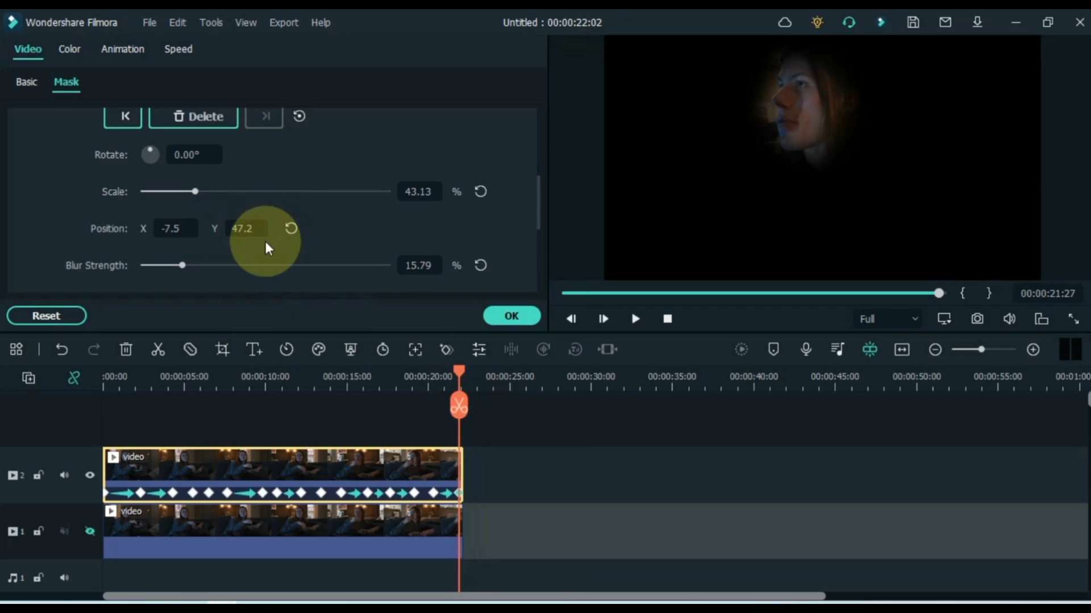
pyautogui.click(465, 492)
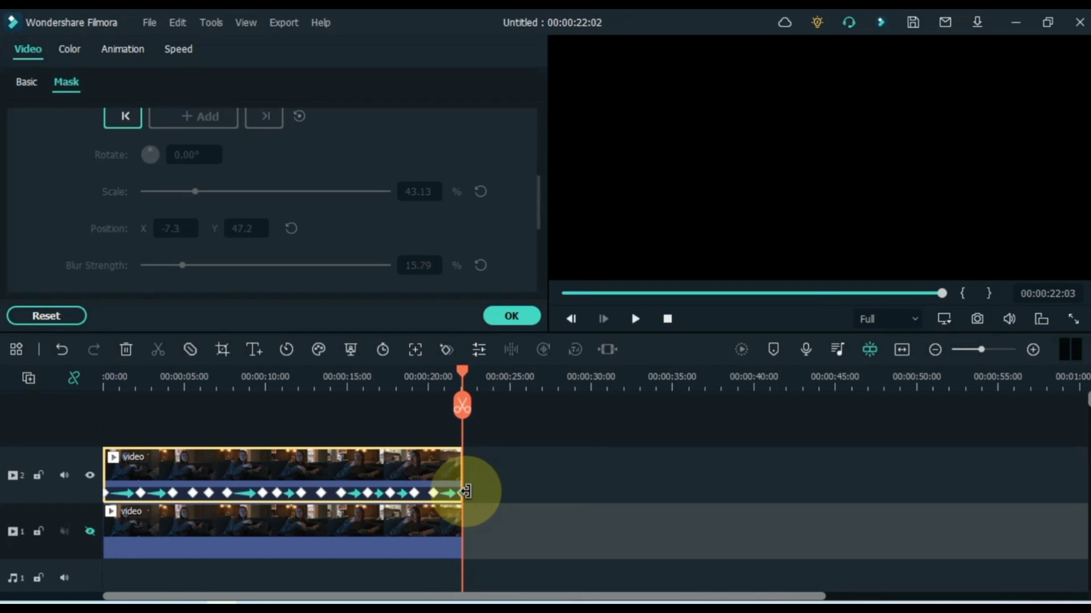
pyautogui.click(480, 447)
# Step: Set the Tone brightness of the masked track 2 clip to 100 and return the playhead to the timeline's start
pyautogui.click(333, 376)
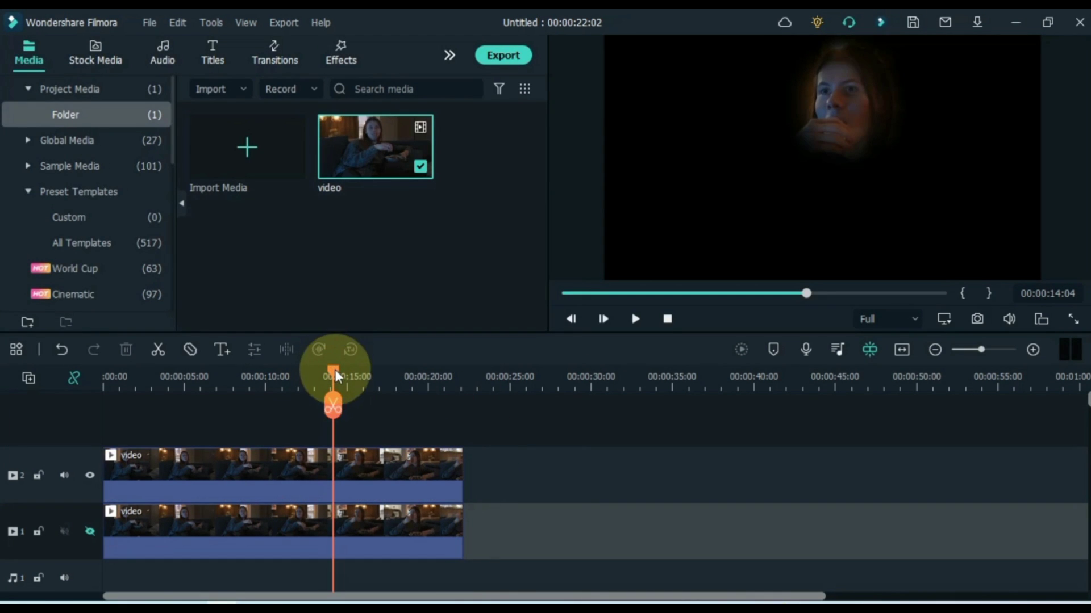
pyautogui.doubleClick(353, 469)
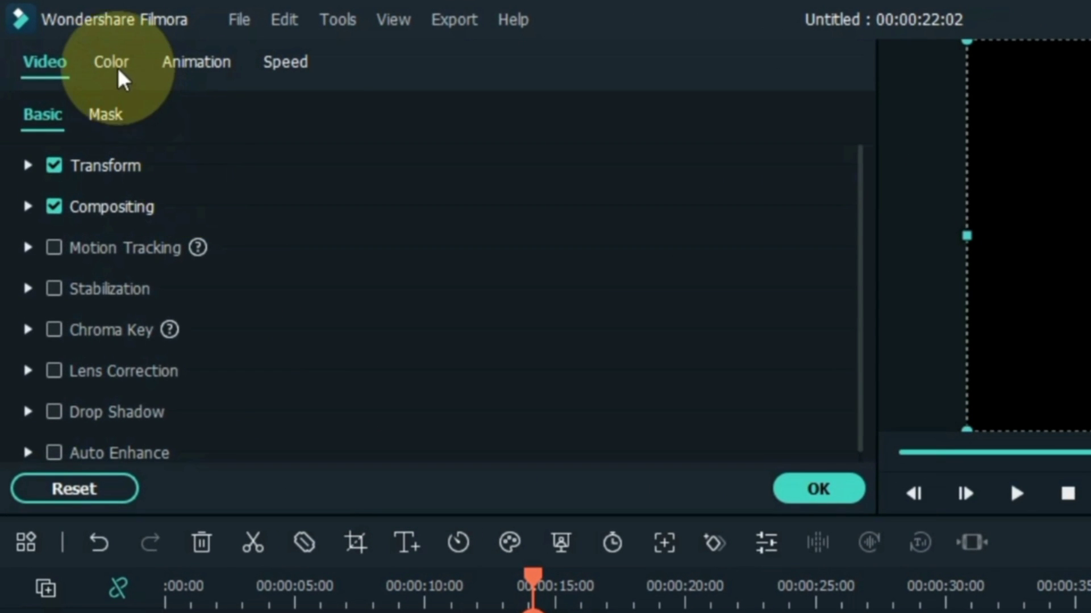
pyautogui.click(85, 55)
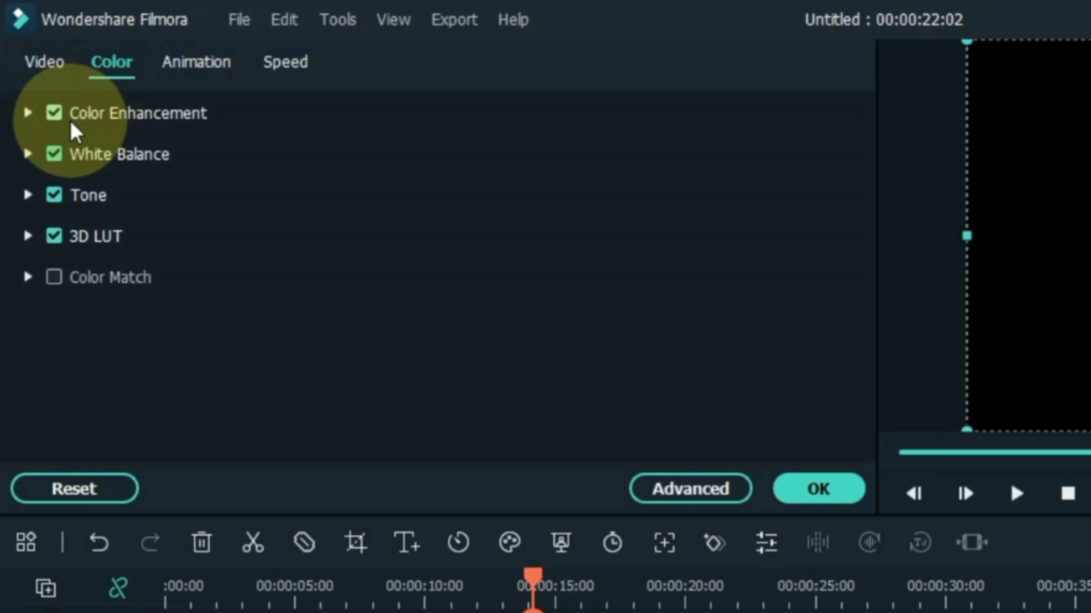
pyautogui.click(28, 195)
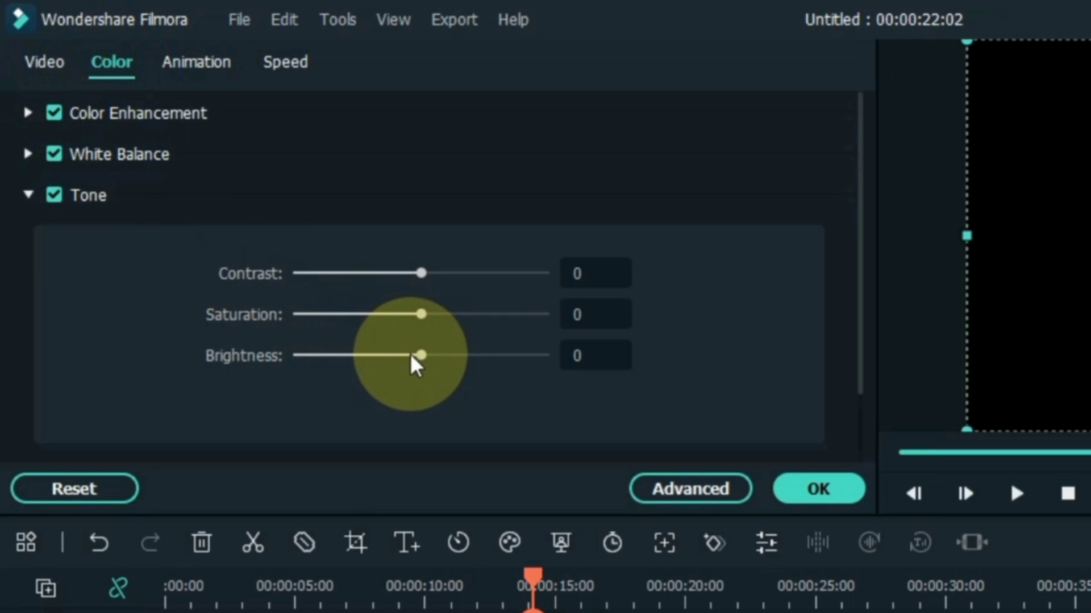
pyautogui.moveTo(438, 359); pyautogui.dragTo(553, 359)
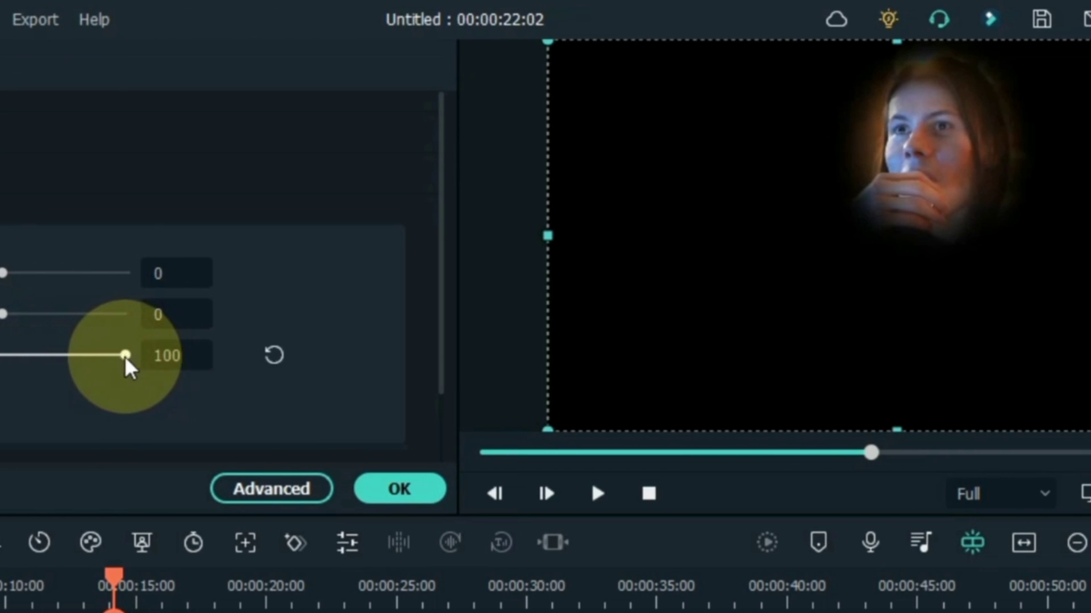
pyautogui.moveTo(126, 358); pyautogui.dragTo(154, 357)
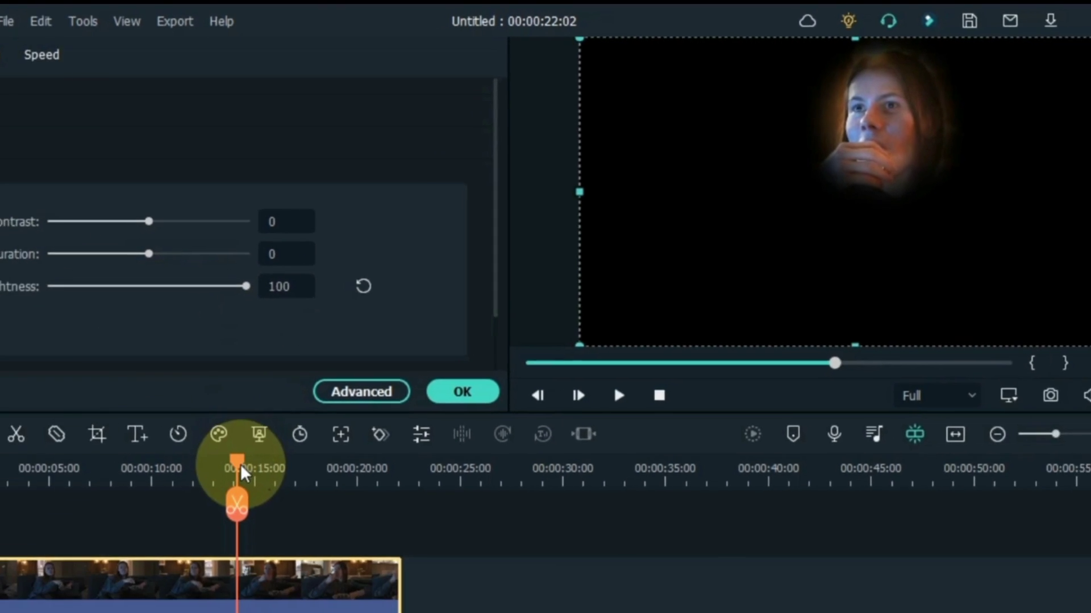
pyautogui.moveTo(115, 582); pyautogui.dragTo(86, 585)
pyautogui.moveTo(315, 376); pyautogui.dragTo(108, 392)
pyautogui.moveTo(338, 233); pyautogui.dragTo(408, 234)
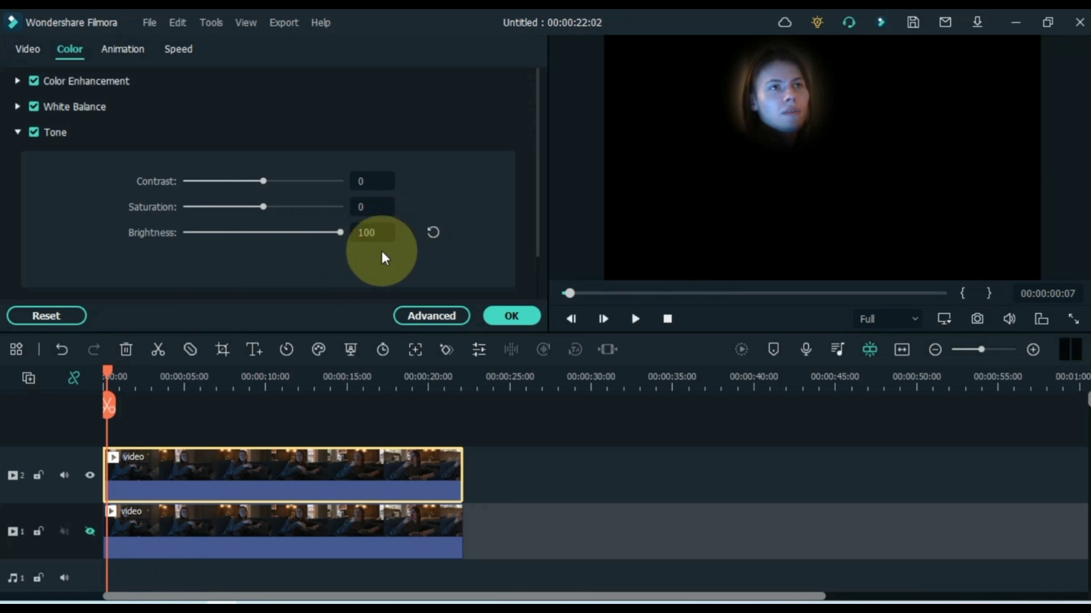
pyautogui.moveTo(111, 377); pyautogui.dragTo(97, 370)
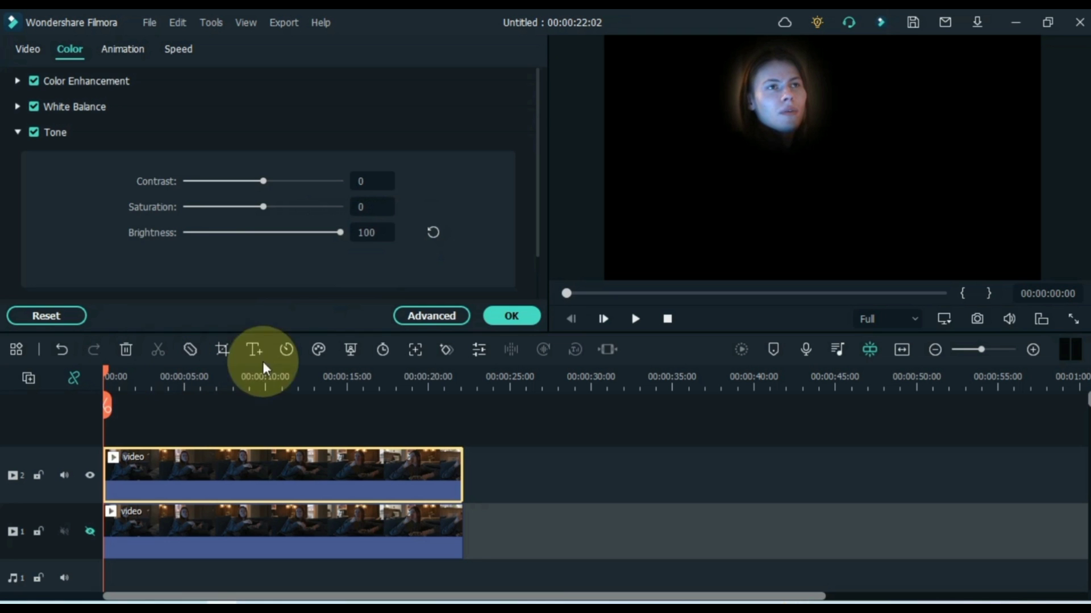
# Step: Confirm the brightness change on the masked clip and unhide track 1
pyautogui.click(503, 316)
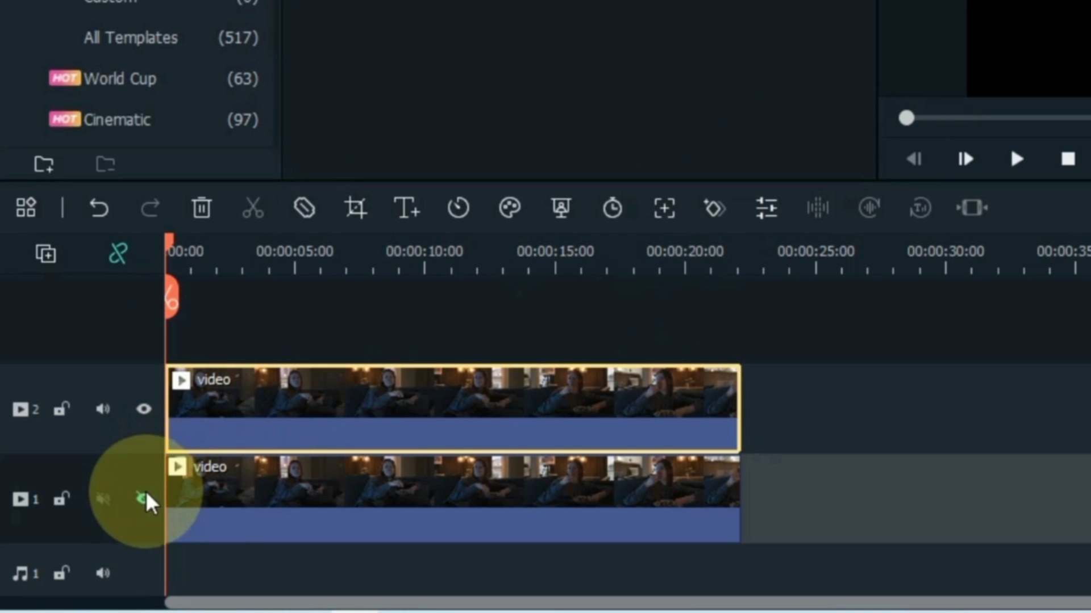
pyautogui.click(89, 531)
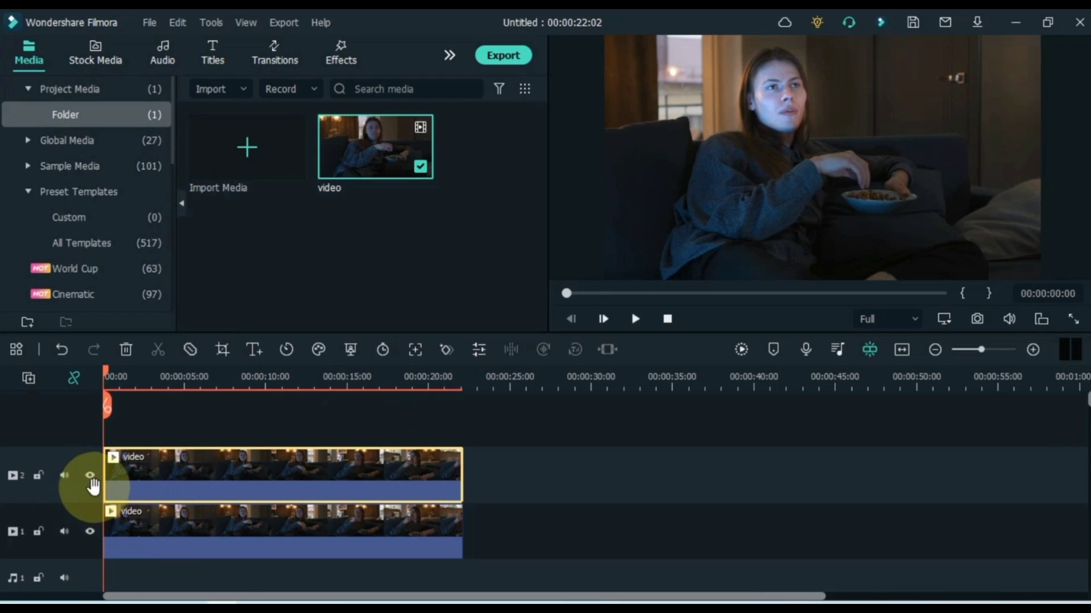
# Step: Compare the footage with track 2 hidden and shown at the start and at 00:00:21:00, and return to the start
pyautogui.click(144, 409)
pyautogui.click(91, 477)
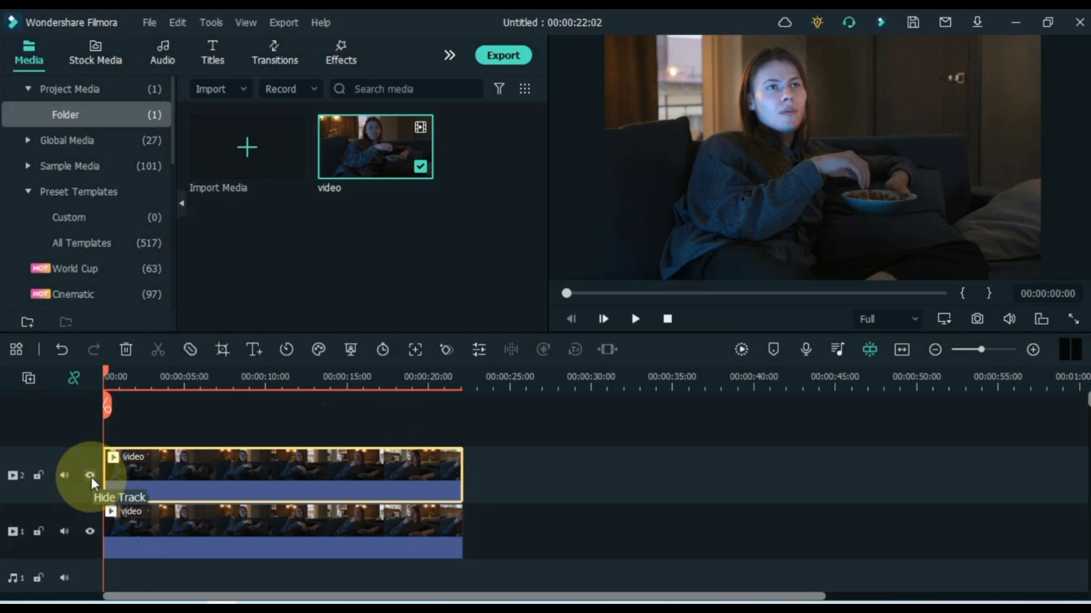
pyautogui.moveTo(104, 371); pyautogui.dragTo(445, 388)
pyautogui.click(90, 477)
pyautogui.click(88, 478)
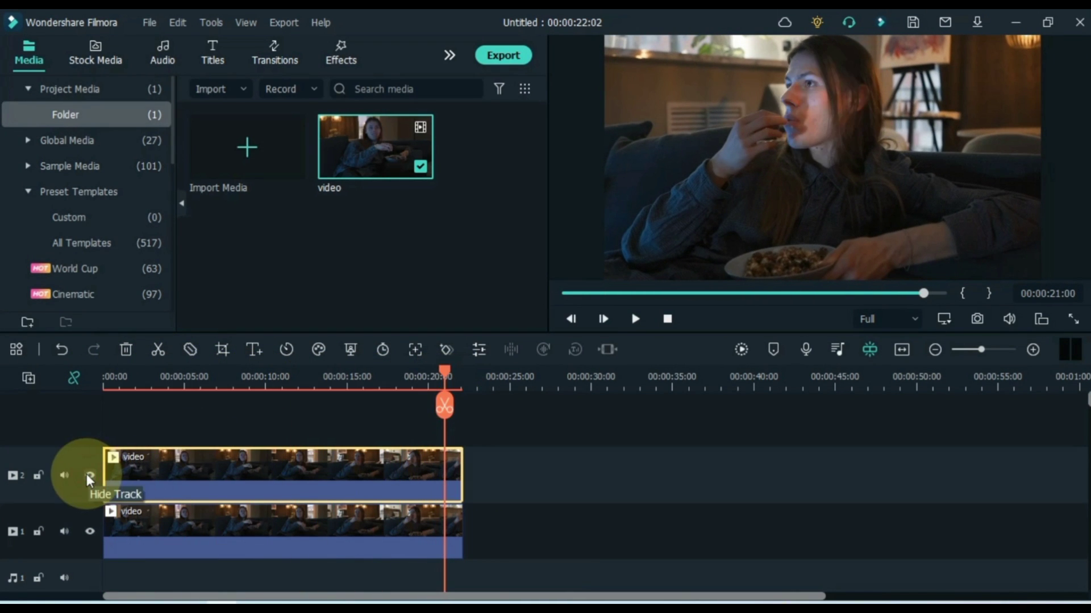
pyautogui.press('Home')
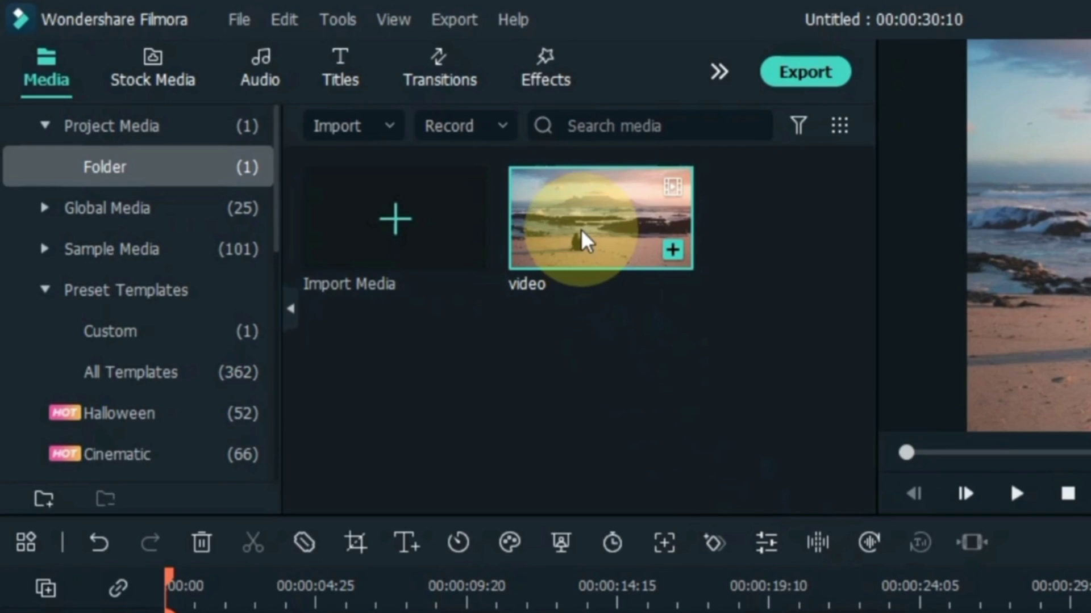
# Step: Place the beach video on track 1 and a second copy directly above it on track 2
pyautogui.moveTo(365, 164); pyautogui.dragTo(296, 368)
pyautogui.moveTo(481, 410); pyautogui.dragTo(194, 560)
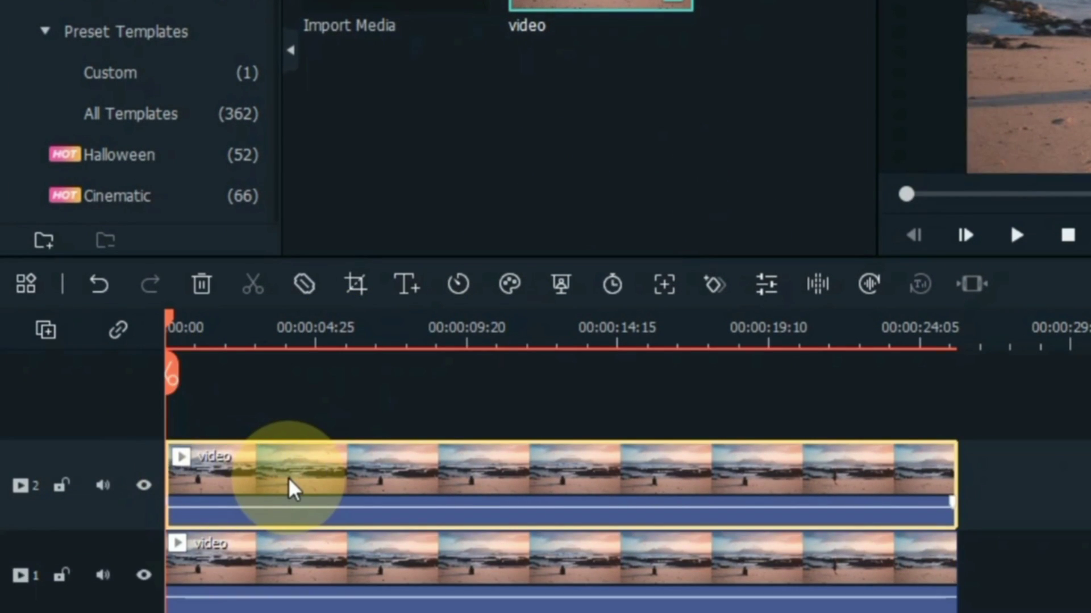
# Step: Apply a Circle mask to the beach clip on track 2 and hide track 1
pyautogui.doubleClick(288, 483)
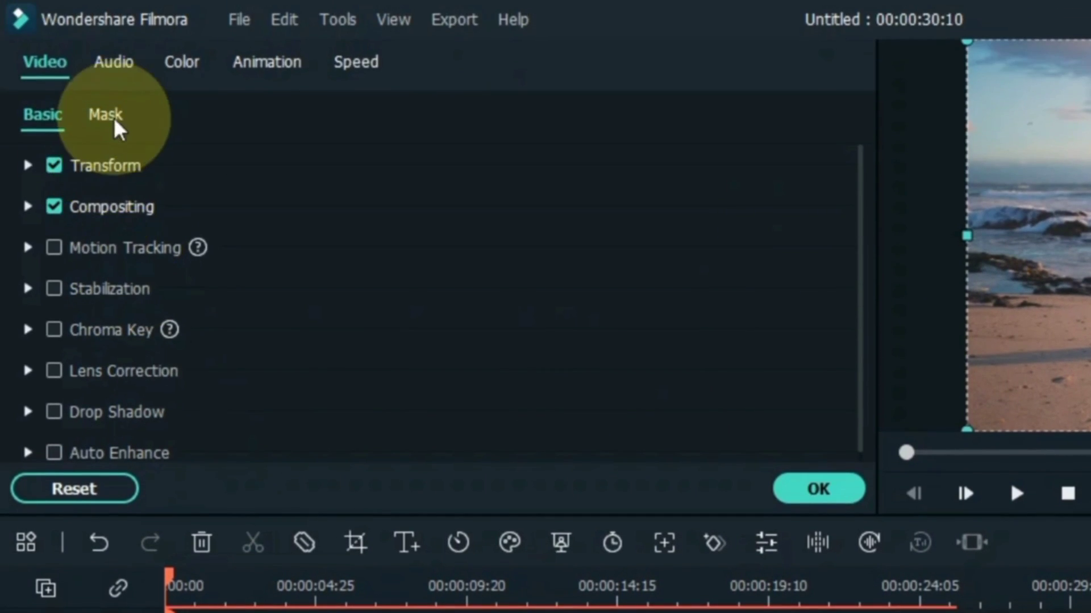
pyautogui.click(110, 115)
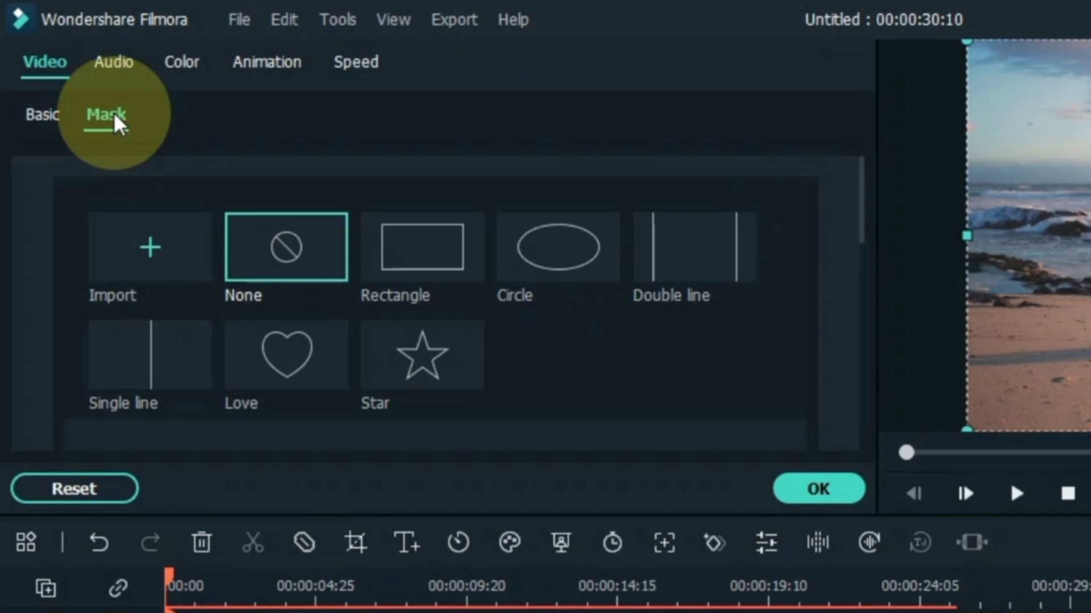
pyautogui.click(533, 253)
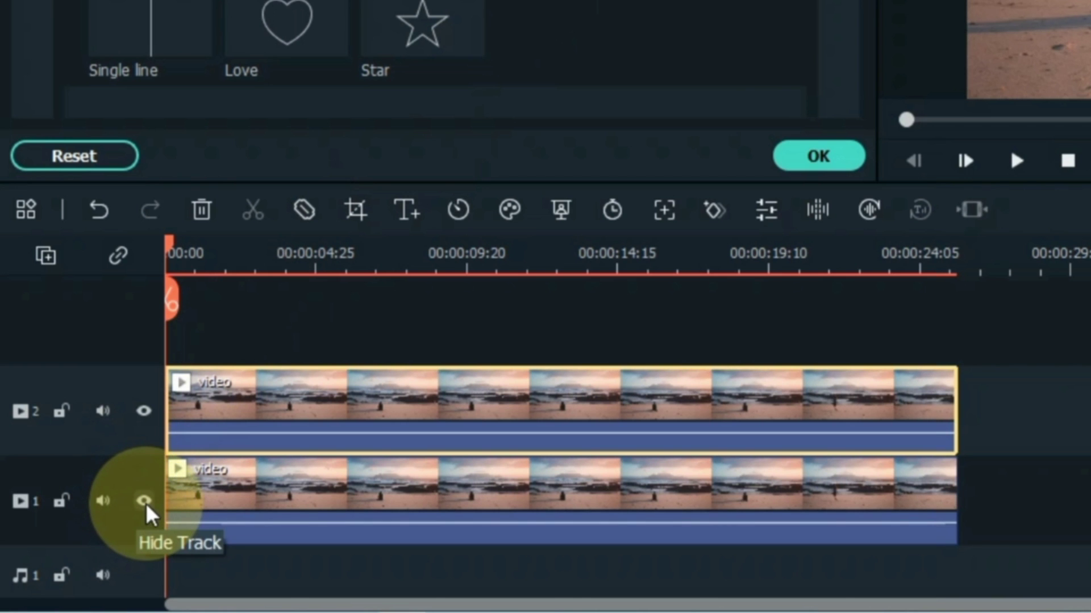
pyautogui.click(143, 501)
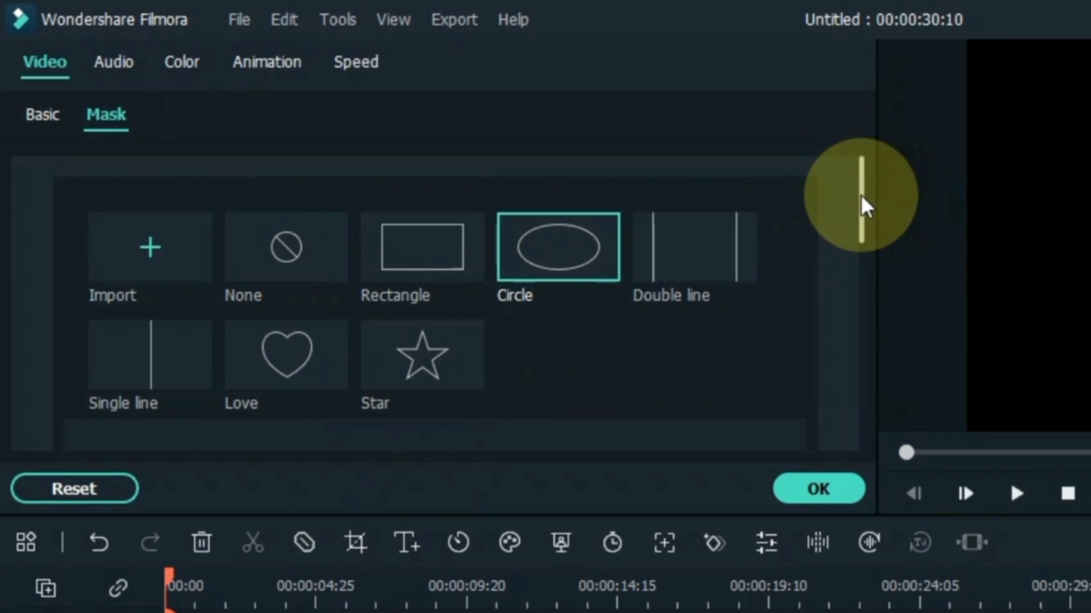
# Step: Set the circle mask's blur strength to 7.40%
pyautogui.moveTo(543, 141); pyautogui.dragTo(546, 160)
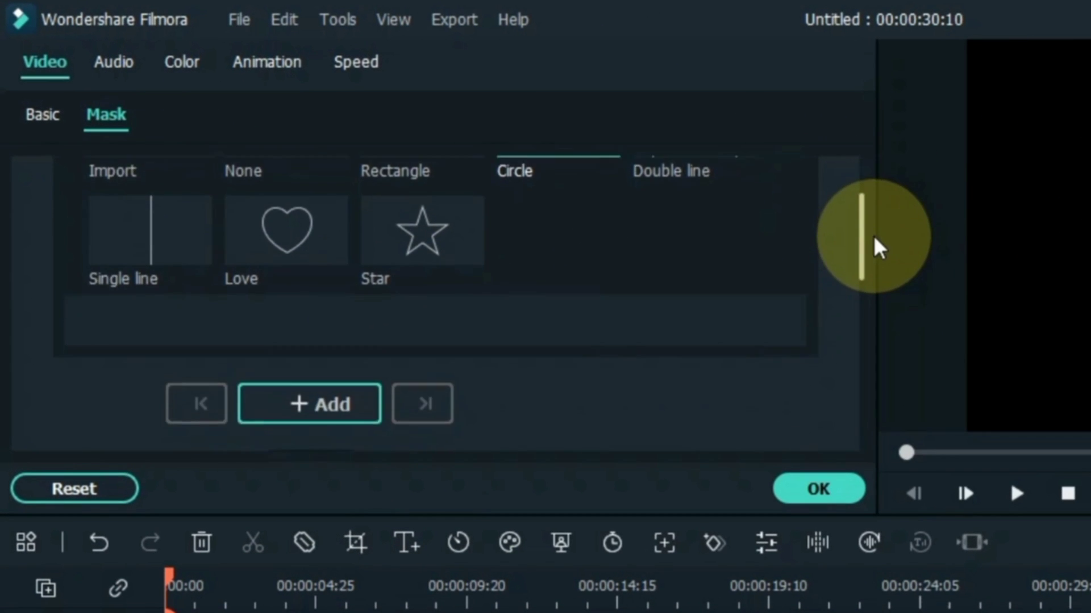
pyautogui.moveTo(878, 247); pyautogui.dragTo(890, 339)
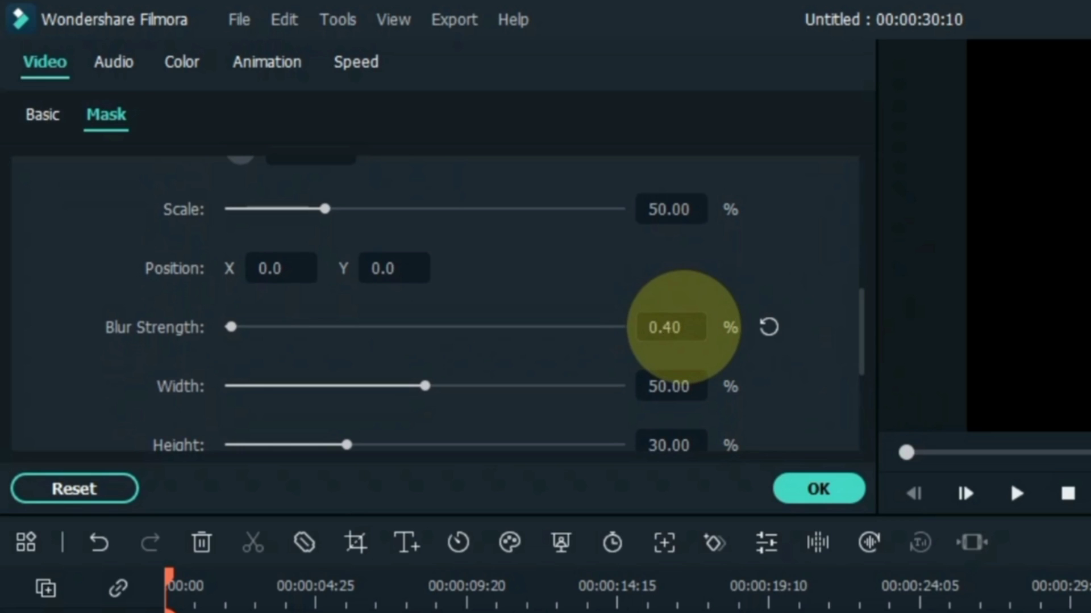
pyautogui.moveTo(683, 327); pyautogui.dragTo(709, 335)
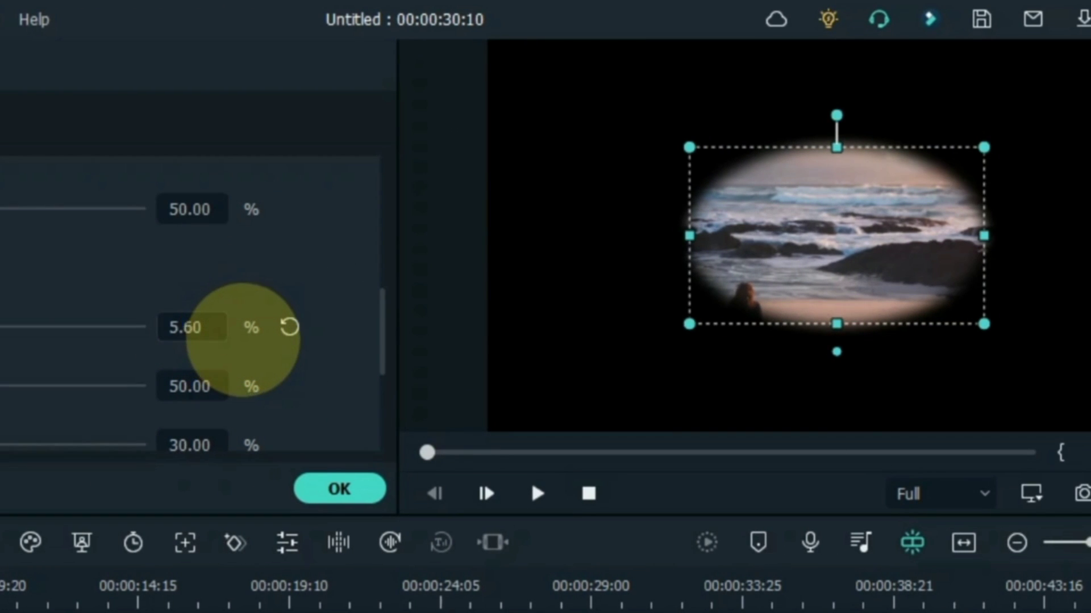
pyautogui.moveTo(243, 340); pyautogui.dragTo(254, 343)
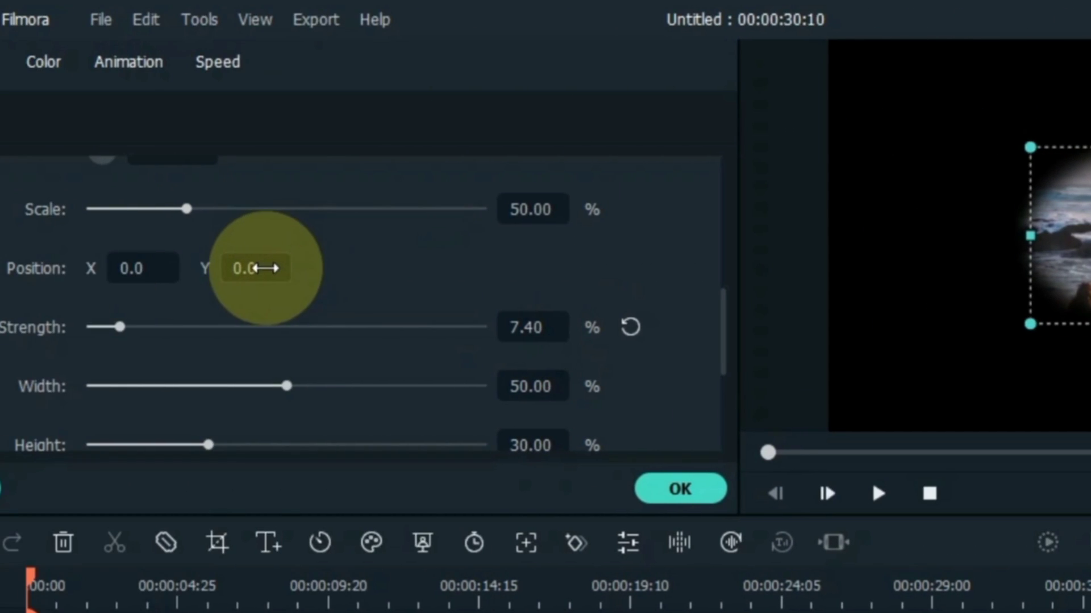
# Step: Place the mask over empty sand at X 22.0, Y -84.0 with 42% scale, confirm it and unhide track 1
pyautogui.moveTo(165, 267); pyautogui.dragTo(85, 271)
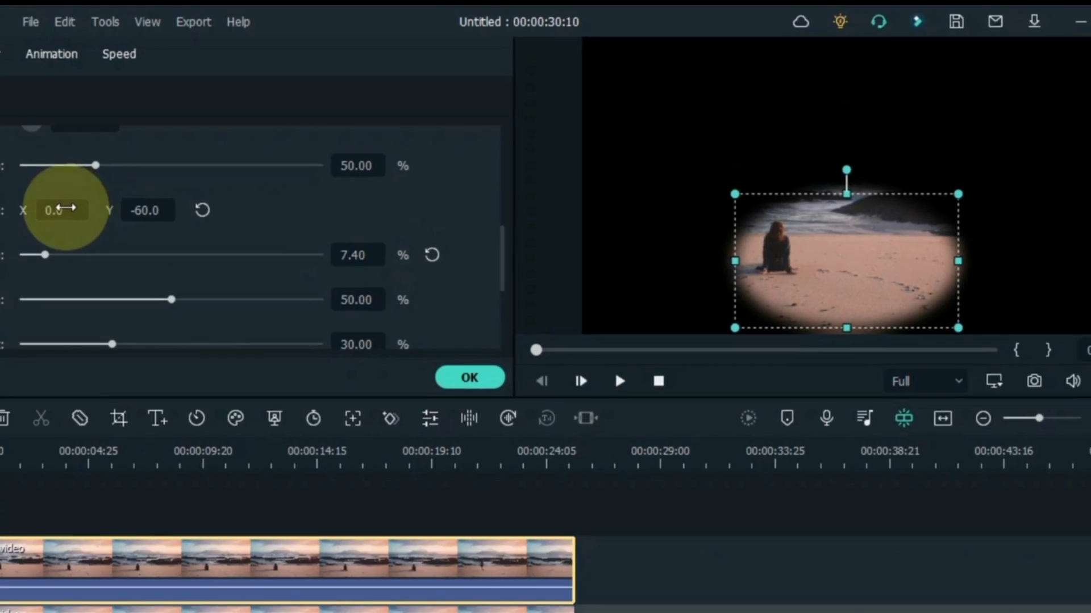
pyautogui.moveTo(180, 178); pyautogui.dragTo(198, 181)
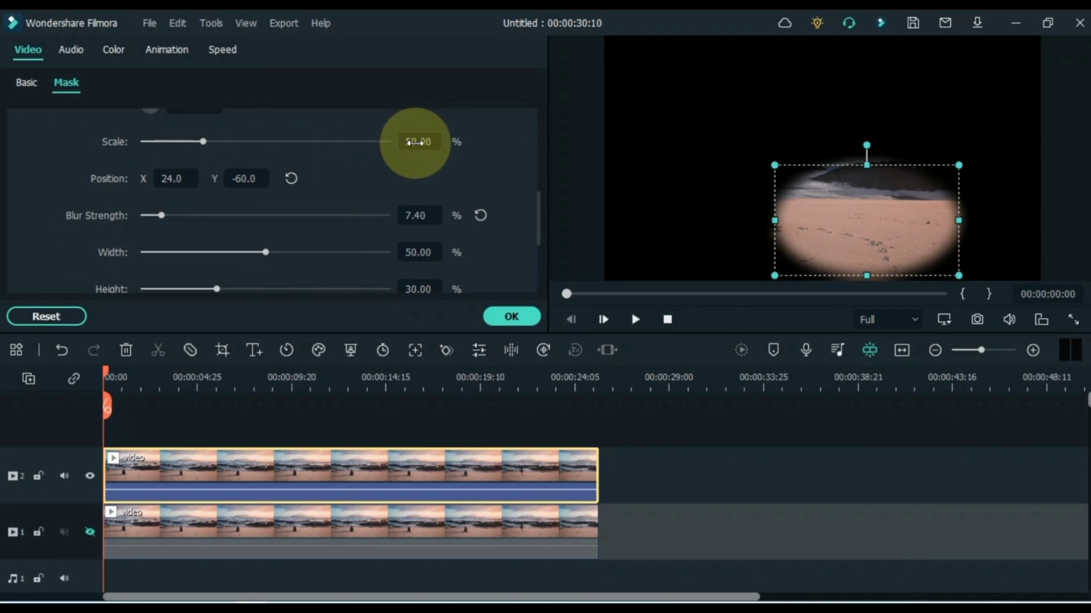
pyautogui.moveTo(418, 144); pyautogui.dragTo(373, 139)
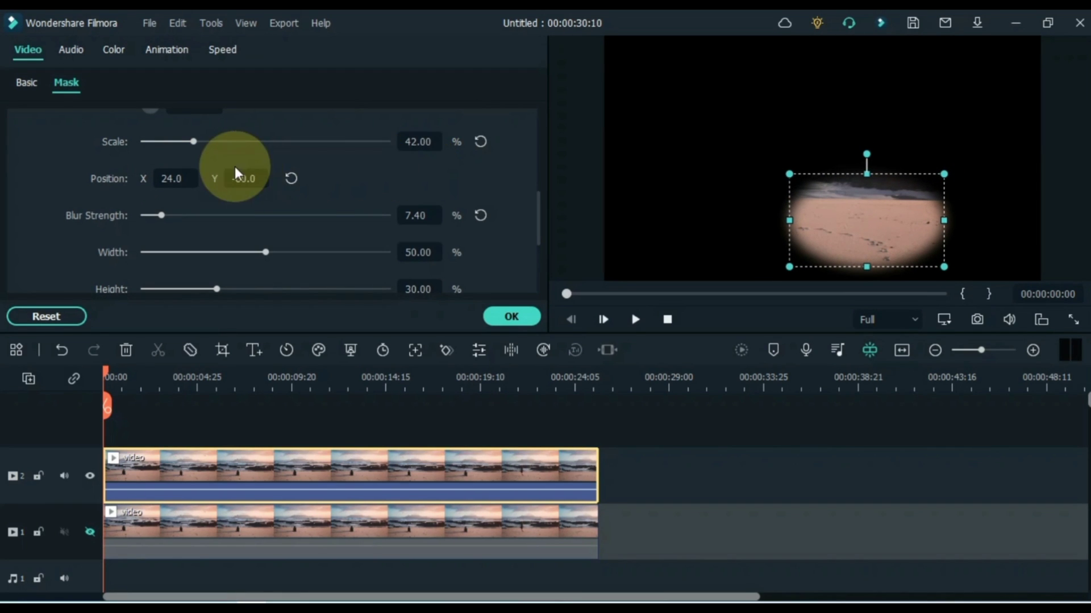
pyautogui.moveTo(251, 178); pyautogui.dragTo(173, 181)
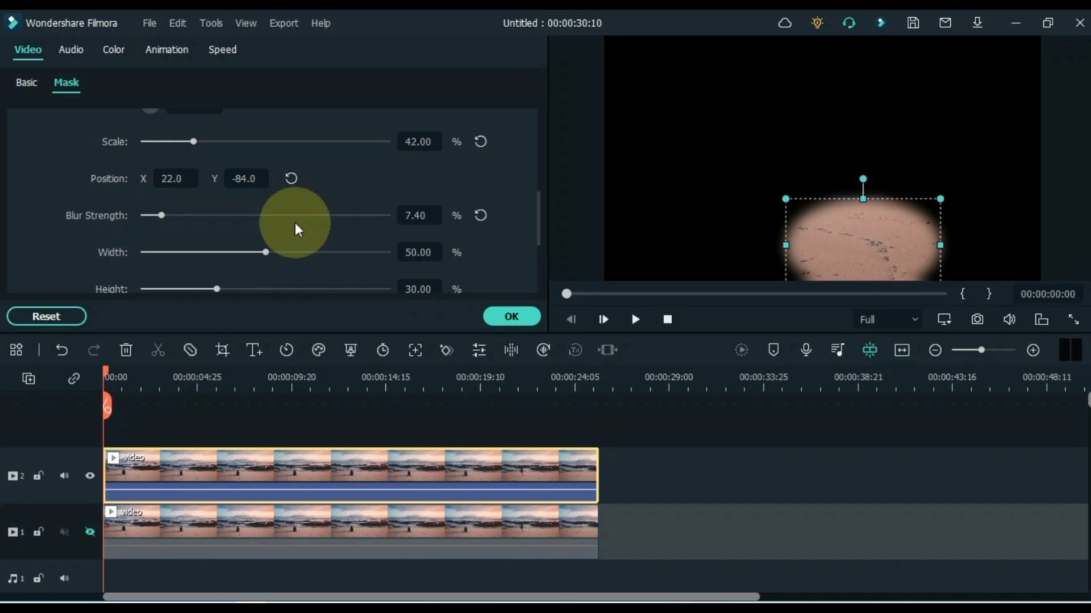
pyautogui.click(502, 315)
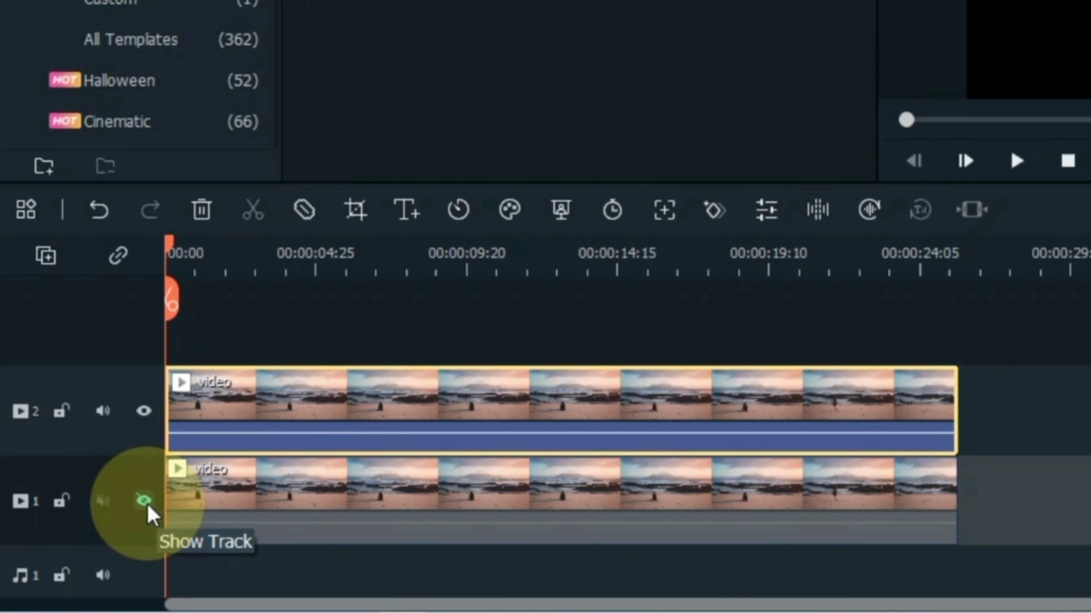
pyautogui.click(145, 501)
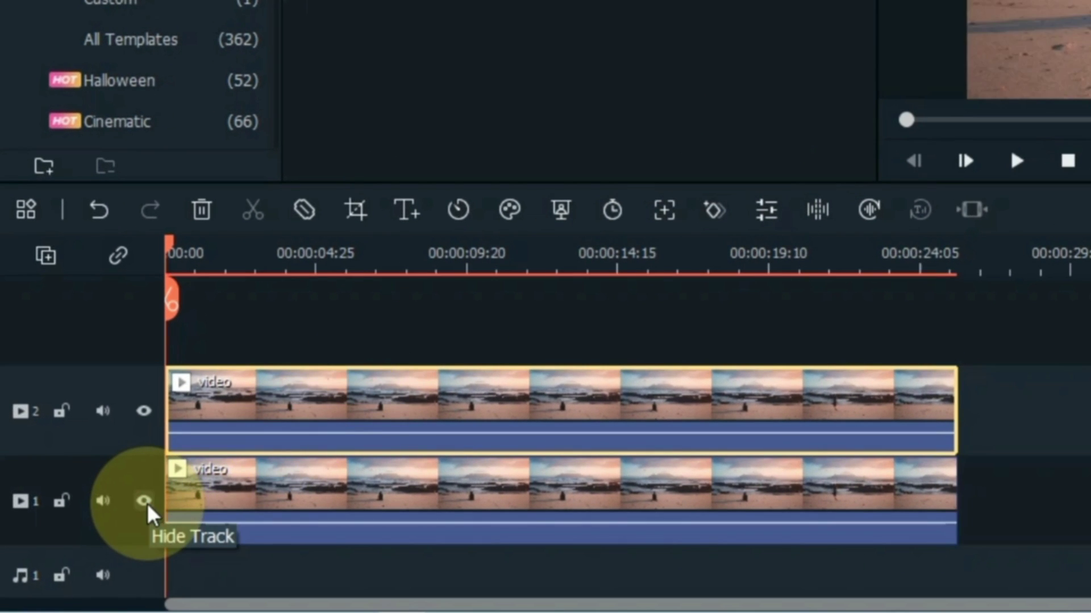
# Step: Cover the sitting person with the track 2 sand patch, using Scale Y 129.69% and position X -151.0, Y 48.1
pyautogui.doubleClick(307, 401)
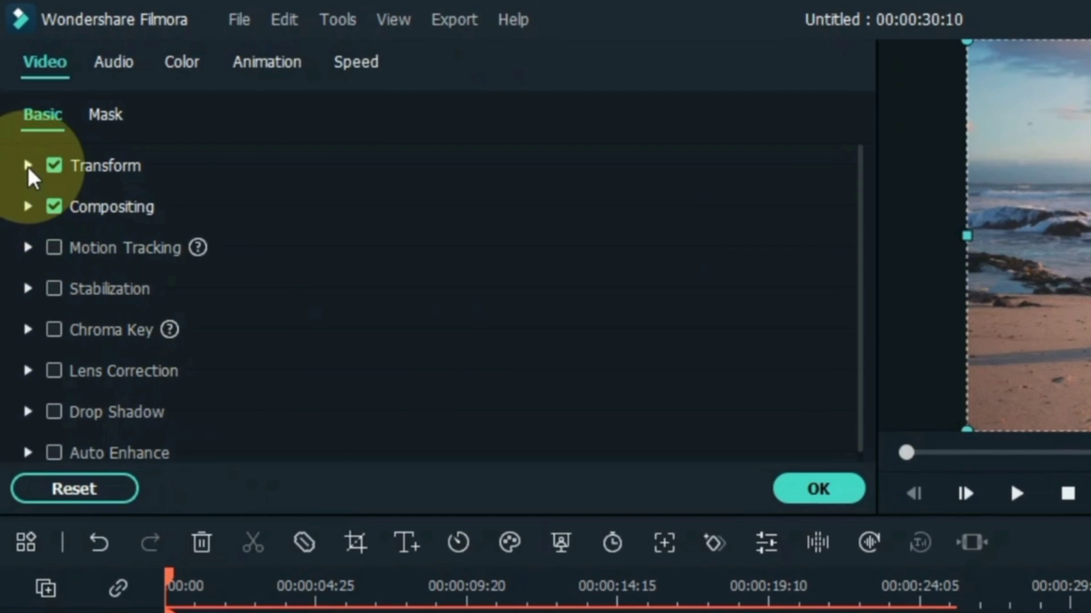
pyautogui.click(27, 166)
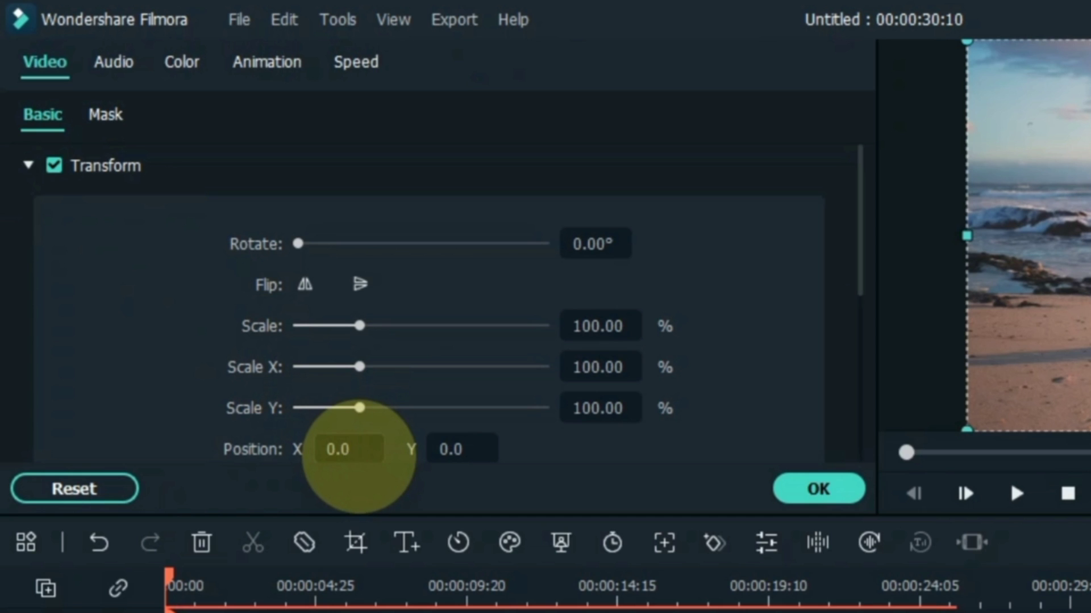
pyautogui.moveTo(359, 456); pyautogui.dragTo(279, 455)
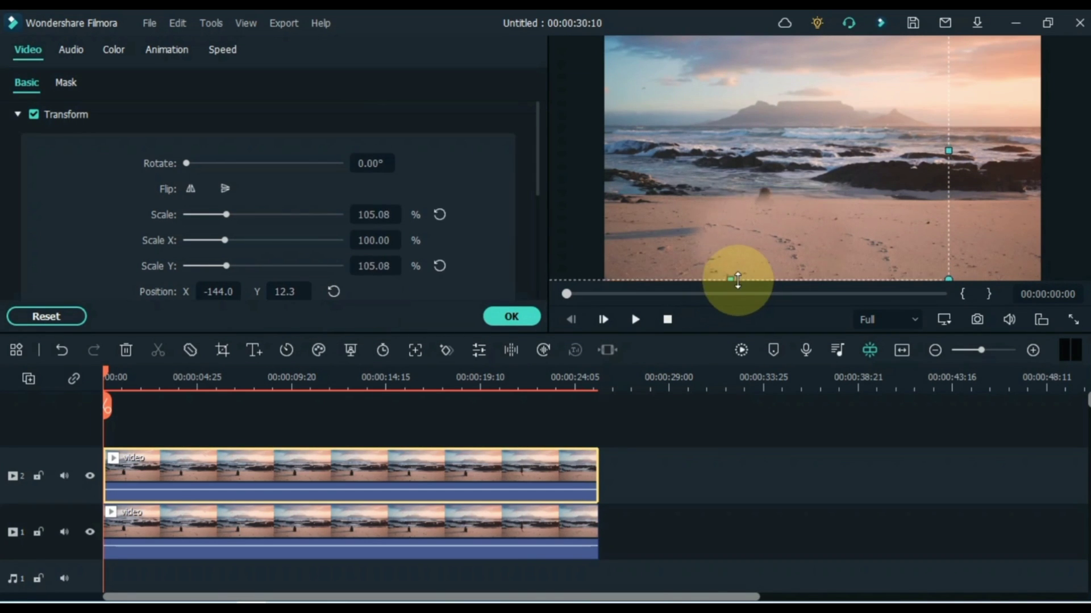
pyautogui.moveTo(743, 301); pyautogui.dragTo(743, 302)
pyautogui.moveTo(284, 292); pyautogui.dragTo(327, 305)
pyautogui.moveTo(729, 290); pyautogui.dragTo(730, 301)
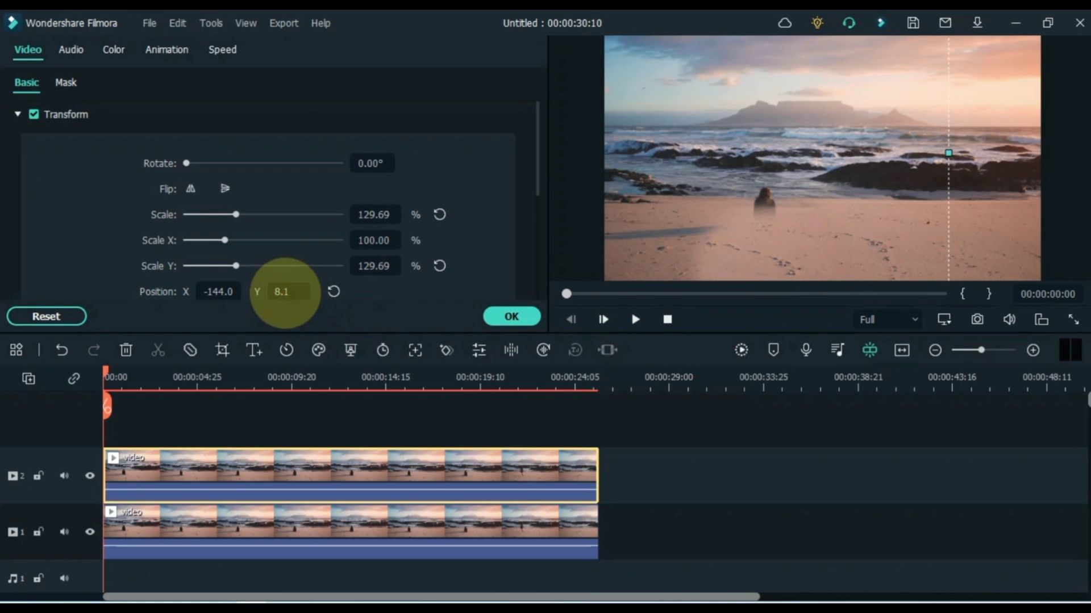
pyautogui.moveTo(217, 291); pyautogui.dragTo(200, 290)
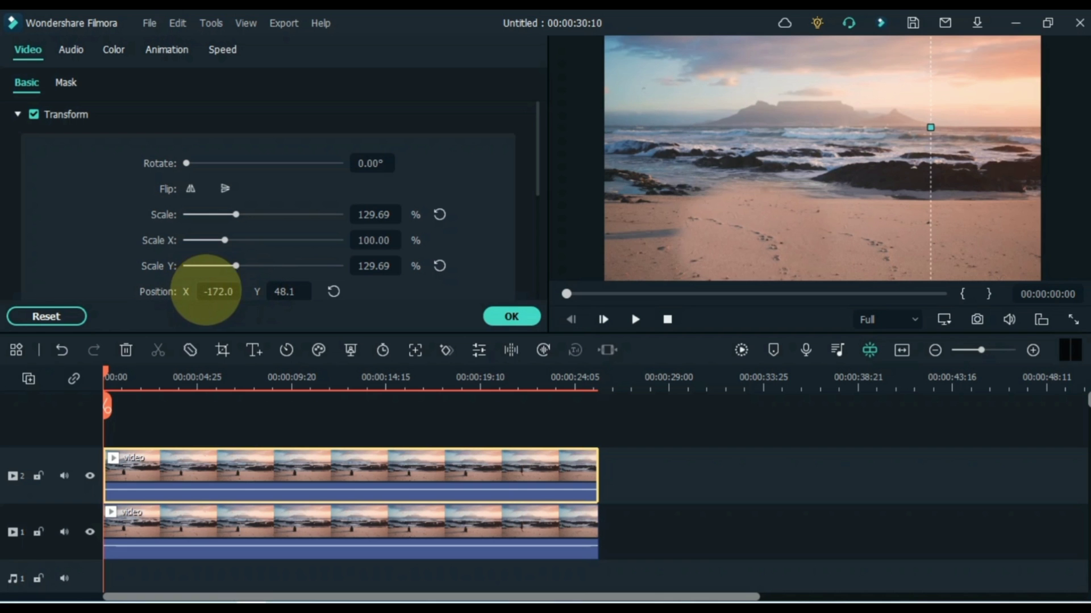
# Step: Copy the track 2 clip and paste it onto a newly added video track 3 at the timeline's start
pyautogui.rightClick(171, 466)
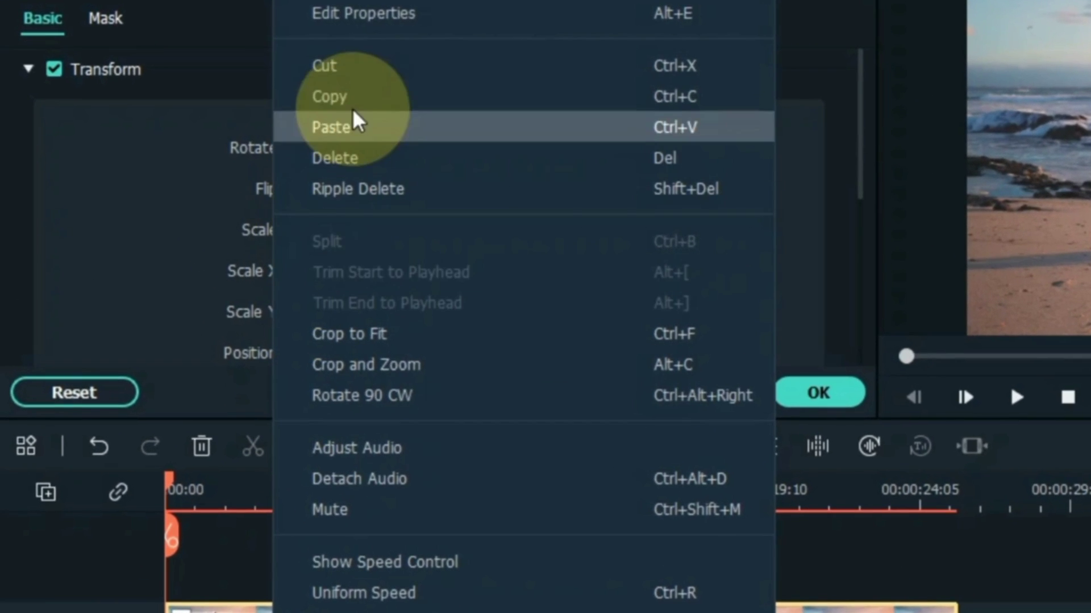
pyautogui.click(305, 134)
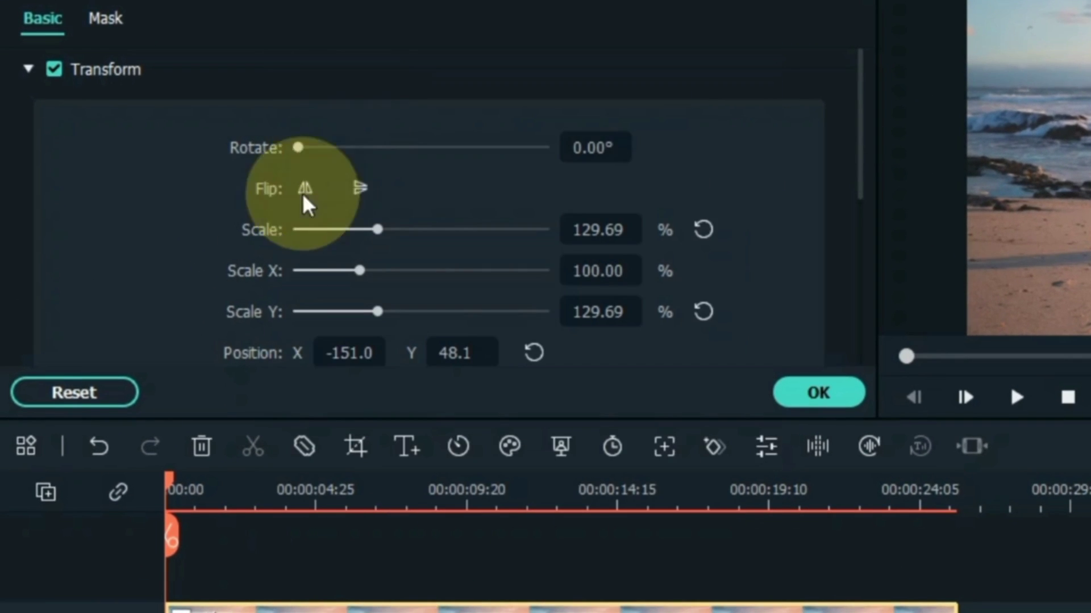
pyautogui.click(42, 454)
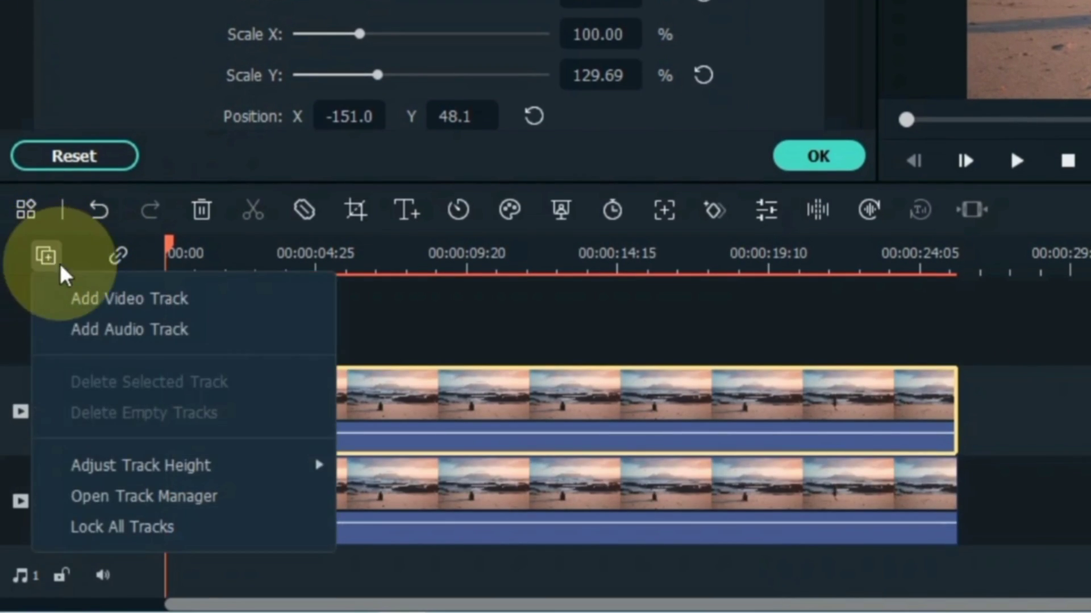
pyautogui.click(121, 299)
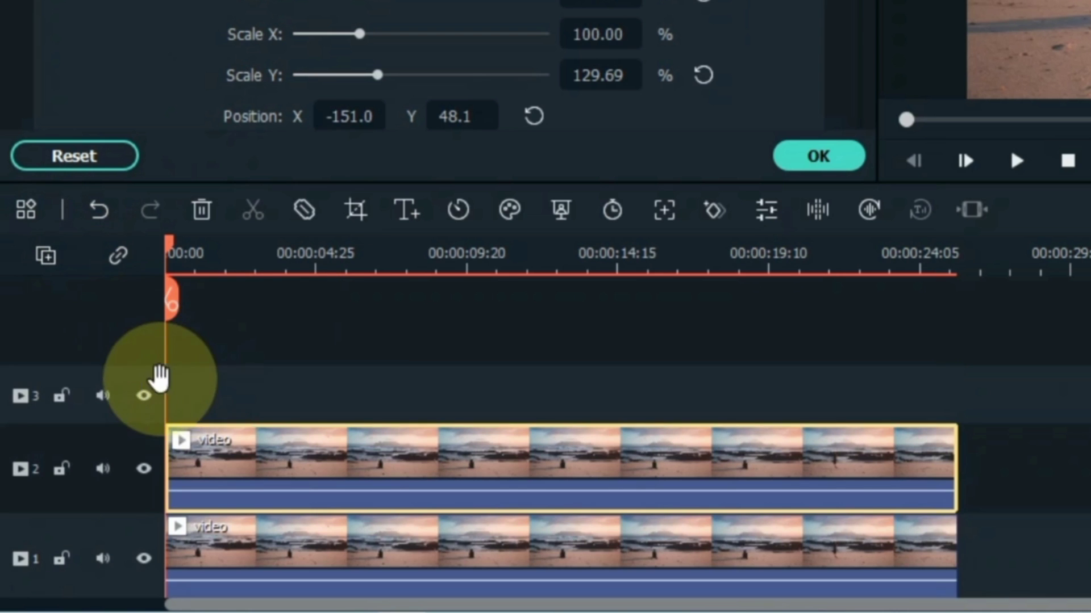
pyautogui.rightClick(236, 413)
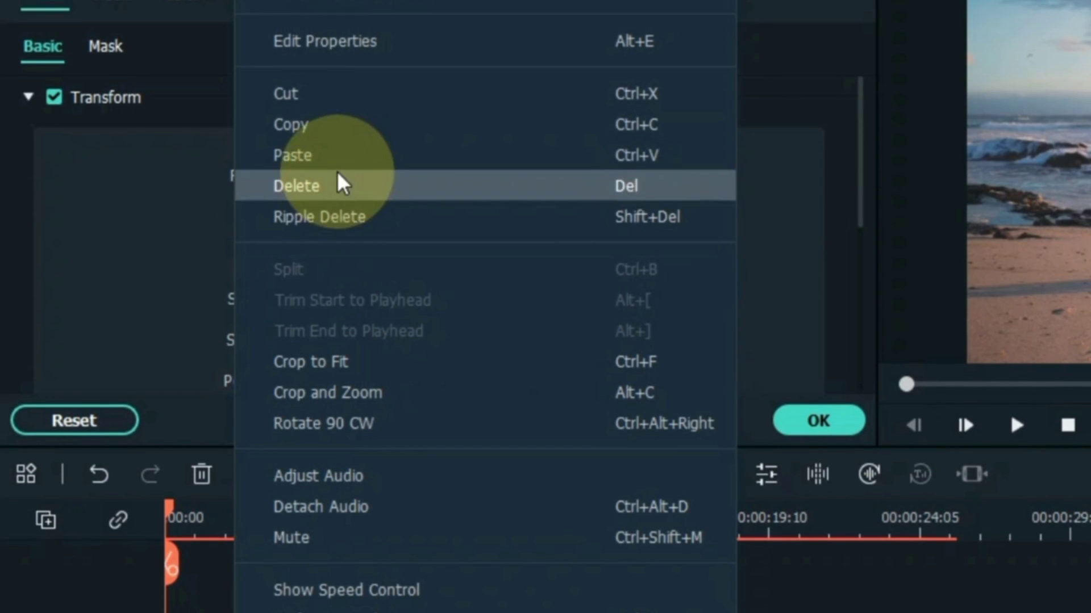
pyautogui.click(339, 161)
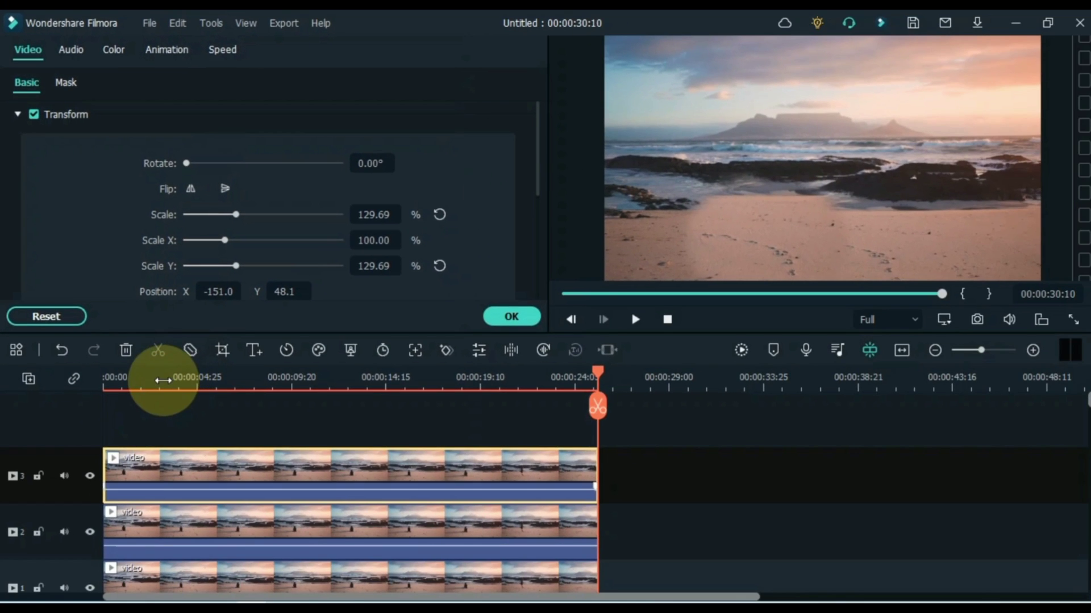
# Step: Shift the track 3 sand patch to X -323.0 to cover more of the person's path, confirm it and play the result
pyautogui.click(163, 380)
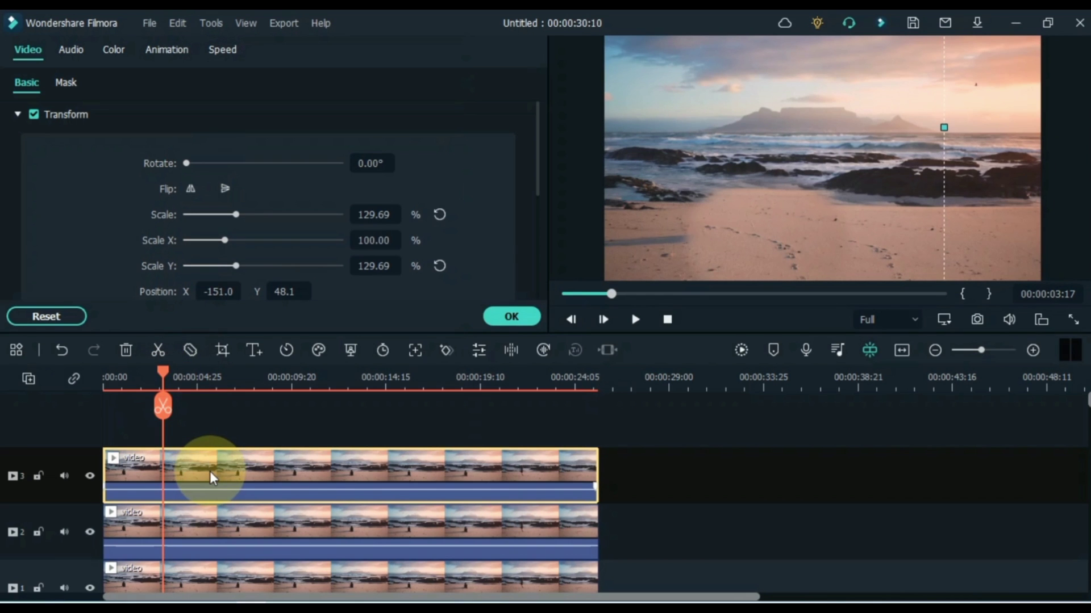
pyautogui.moveTo(228, 290); pyautogui.dragTo(167, 290)
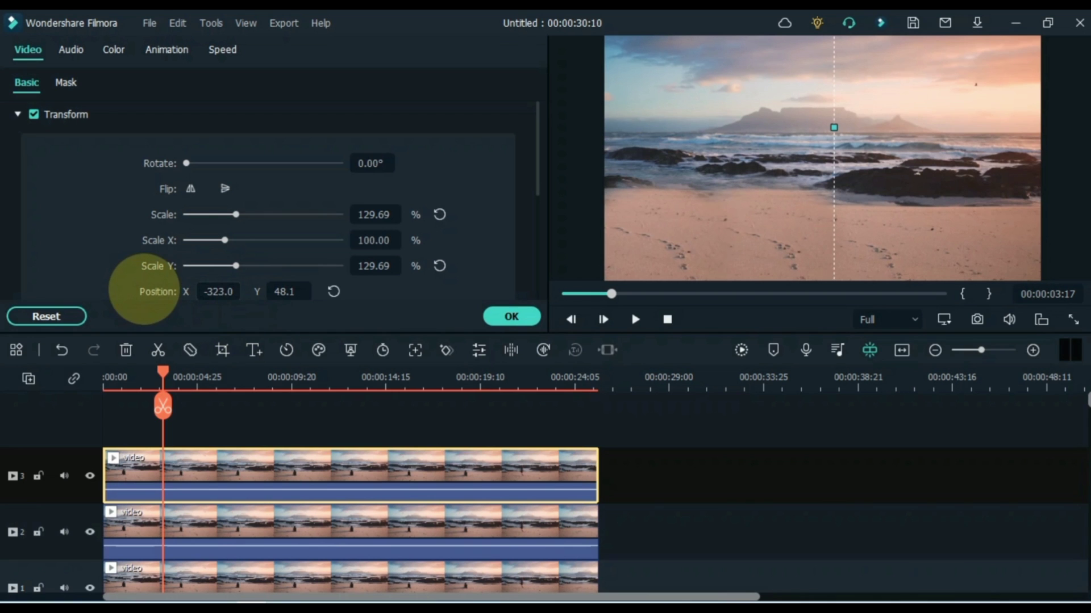
pyautogui.click(359, 431)
pyautogui.press('Return')
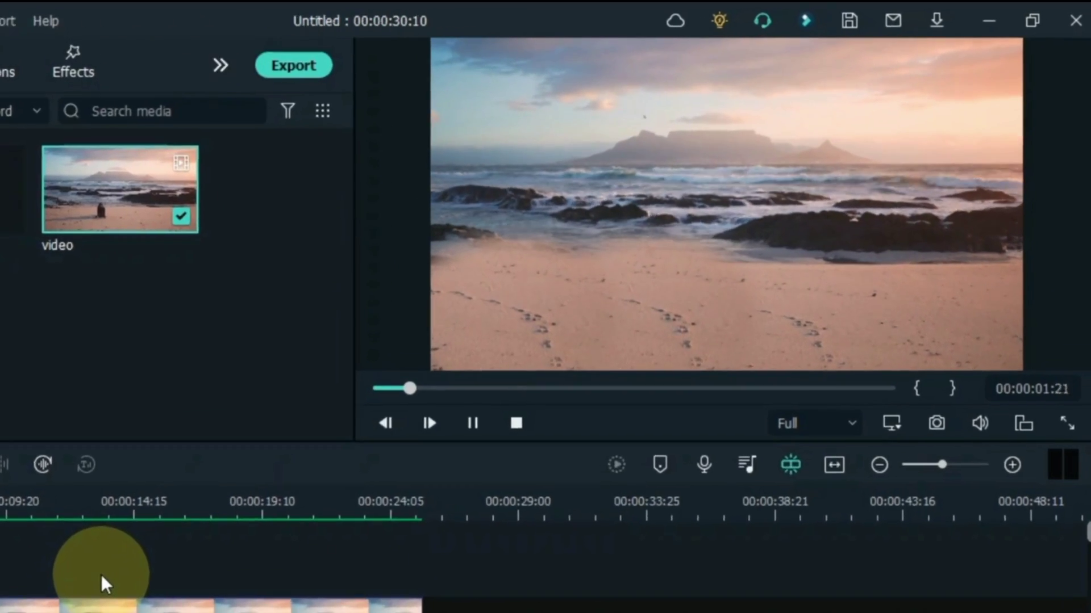